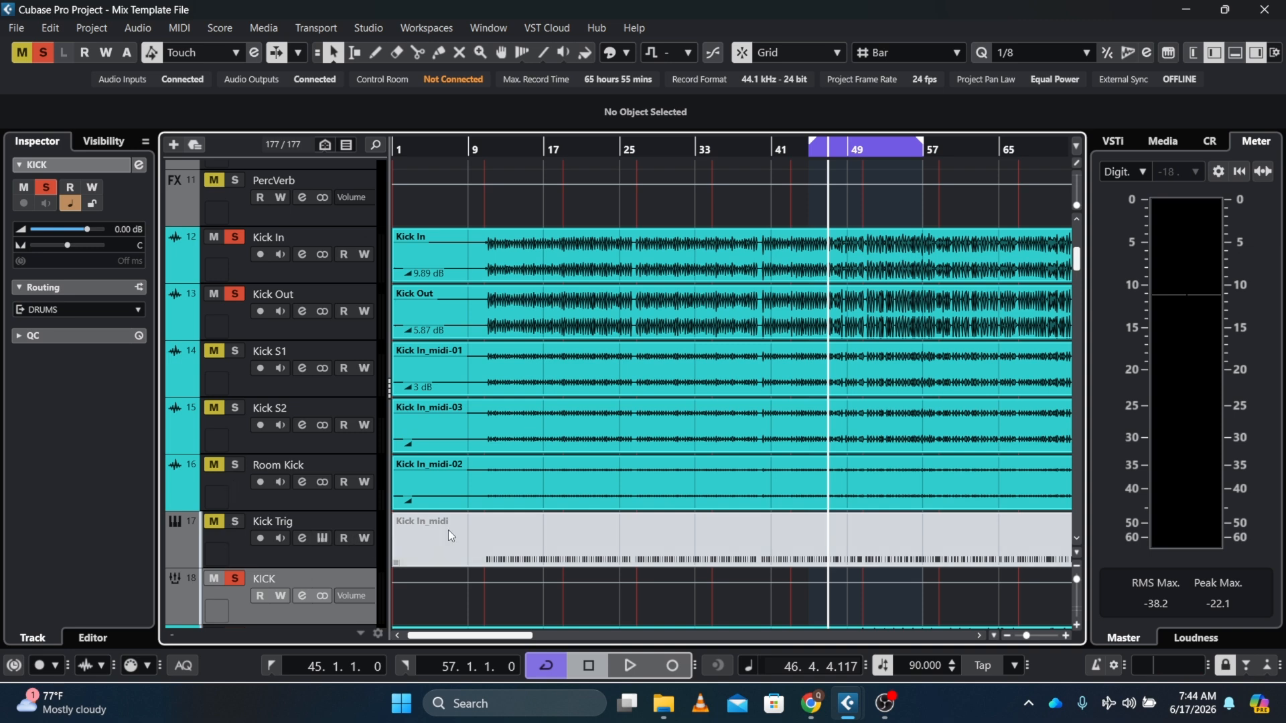
Select the Kick Trig track and open its Groove Agent SE instrument to view the loaded kick sample, then close it
{"action": "left_click", "coordinate": [233, 552]}
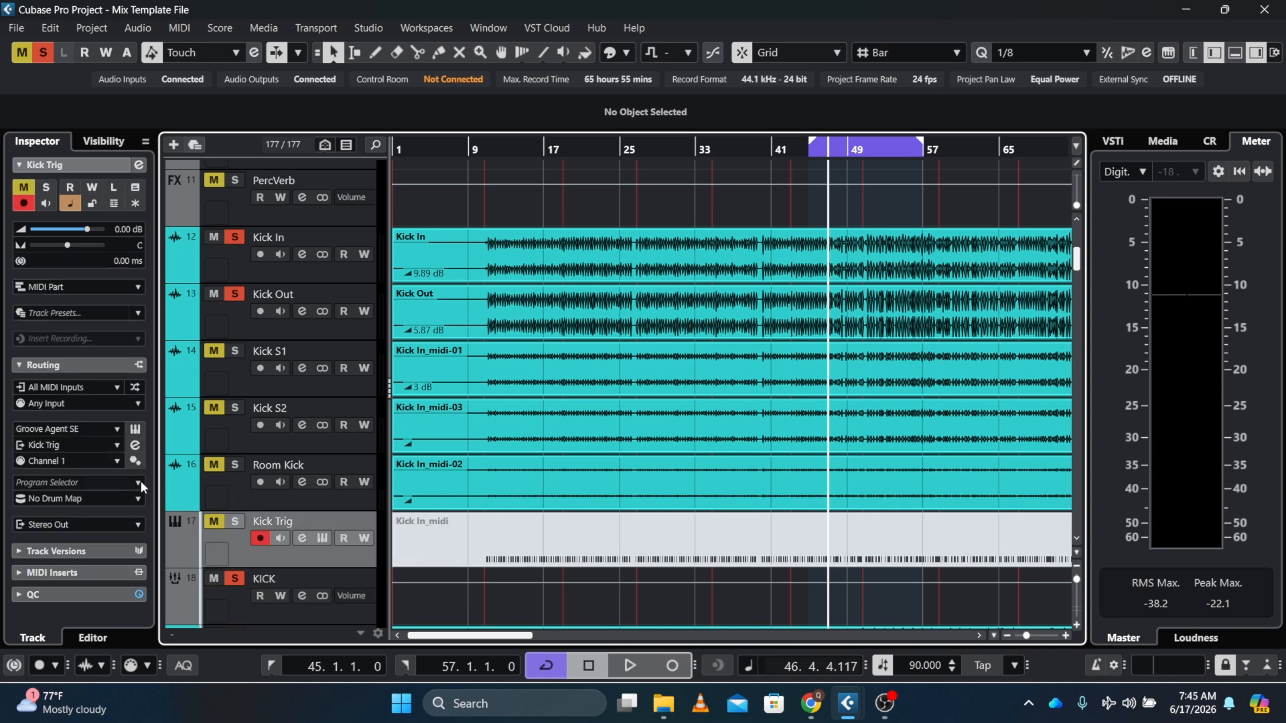
{"action": "left_click", "coordinate": [136, 431]}
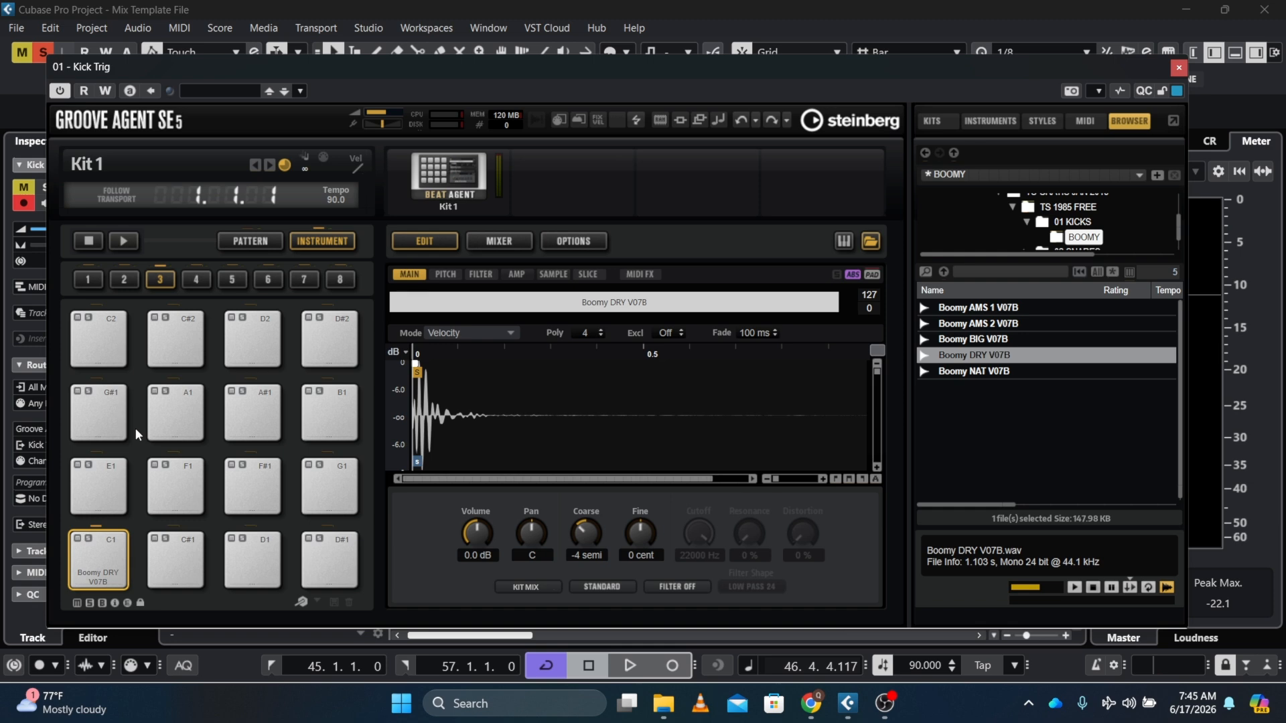
{"action": "key", "text": "Escape"}
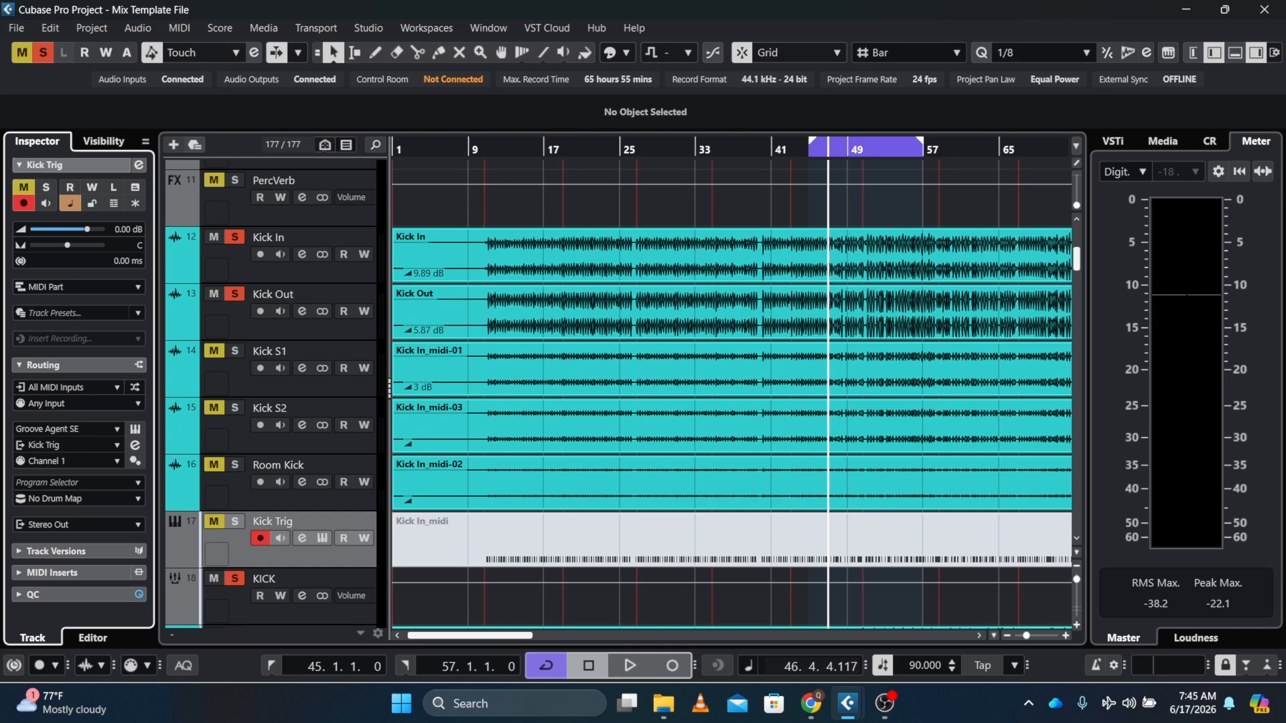
Start and stop playback a few times to audition the kick tracks
{"action": "key", "text": "space"}
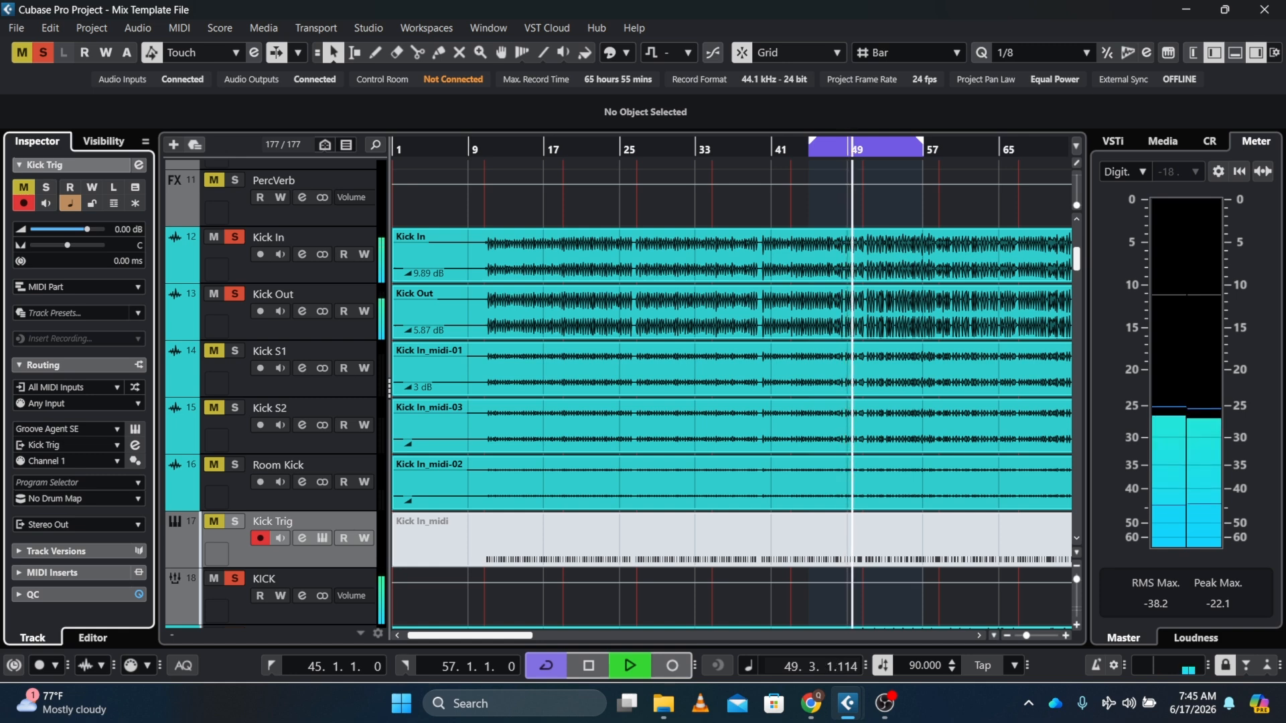
{"action": "key", "text": "space"}
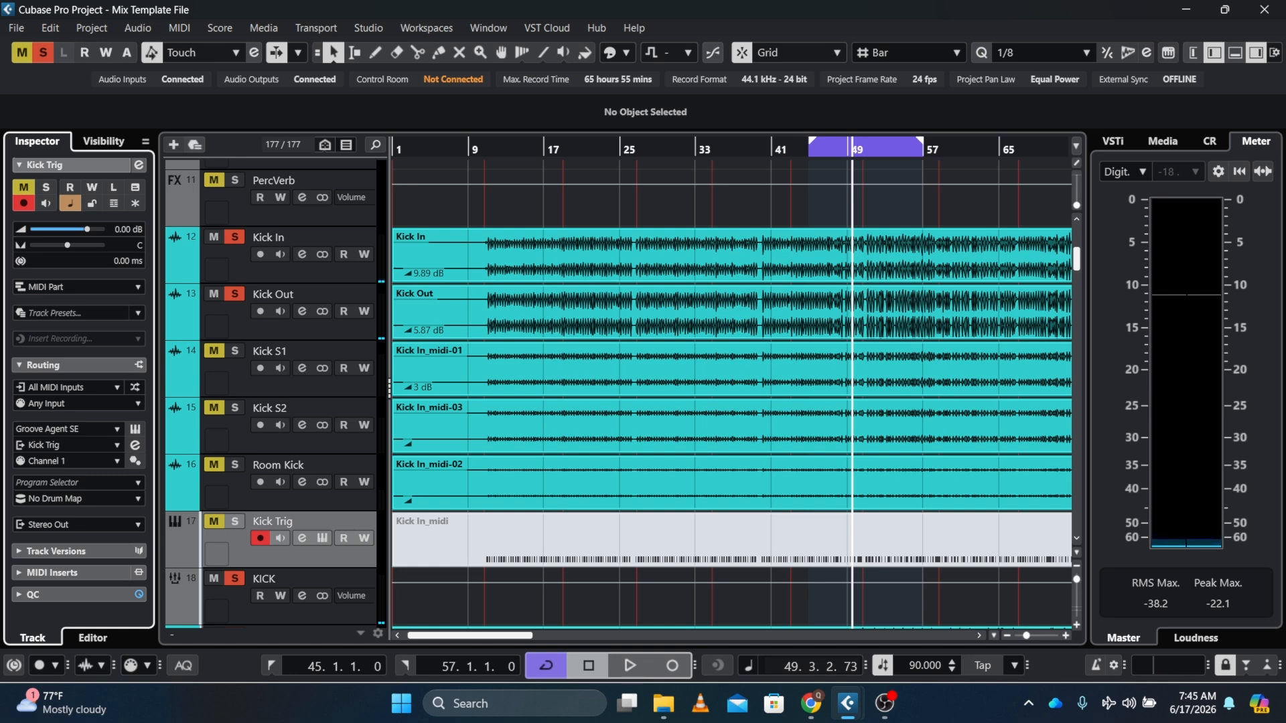
{"action": "key", "text": "space"}
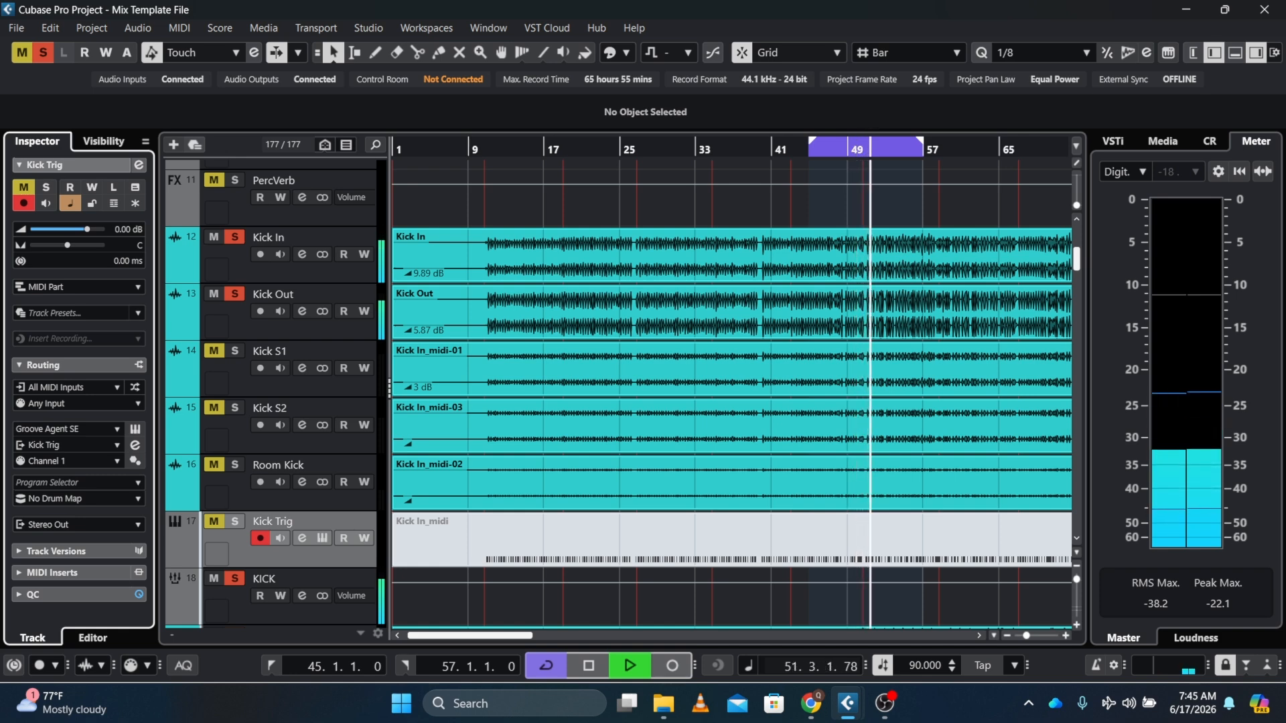
{"action": "key", "text": "space"}
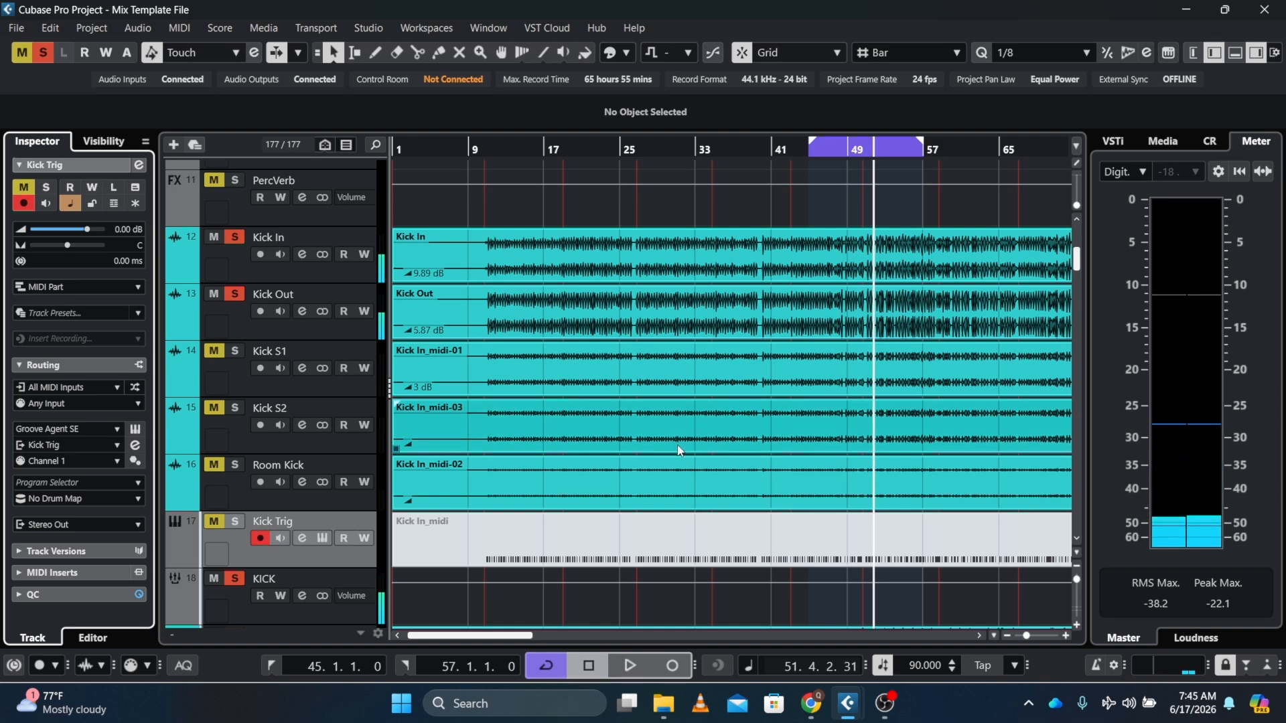
Toggle the KICK folder's solo and the mutes on Kick S2, Kick S1 and Room Kick while auditioning
{"action": "left_click", "coordinate": [235, 579], "text": "ctrl"}
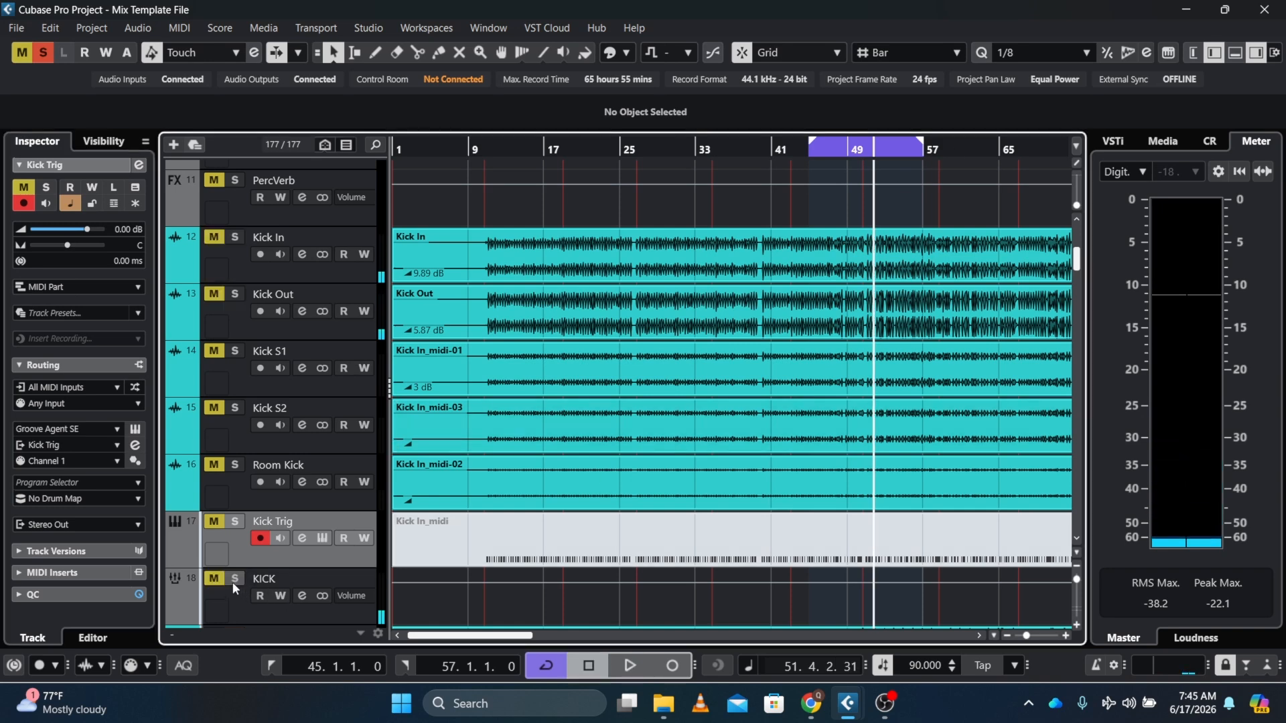
{"action": "left_click", "coordinate": [235, 578]}
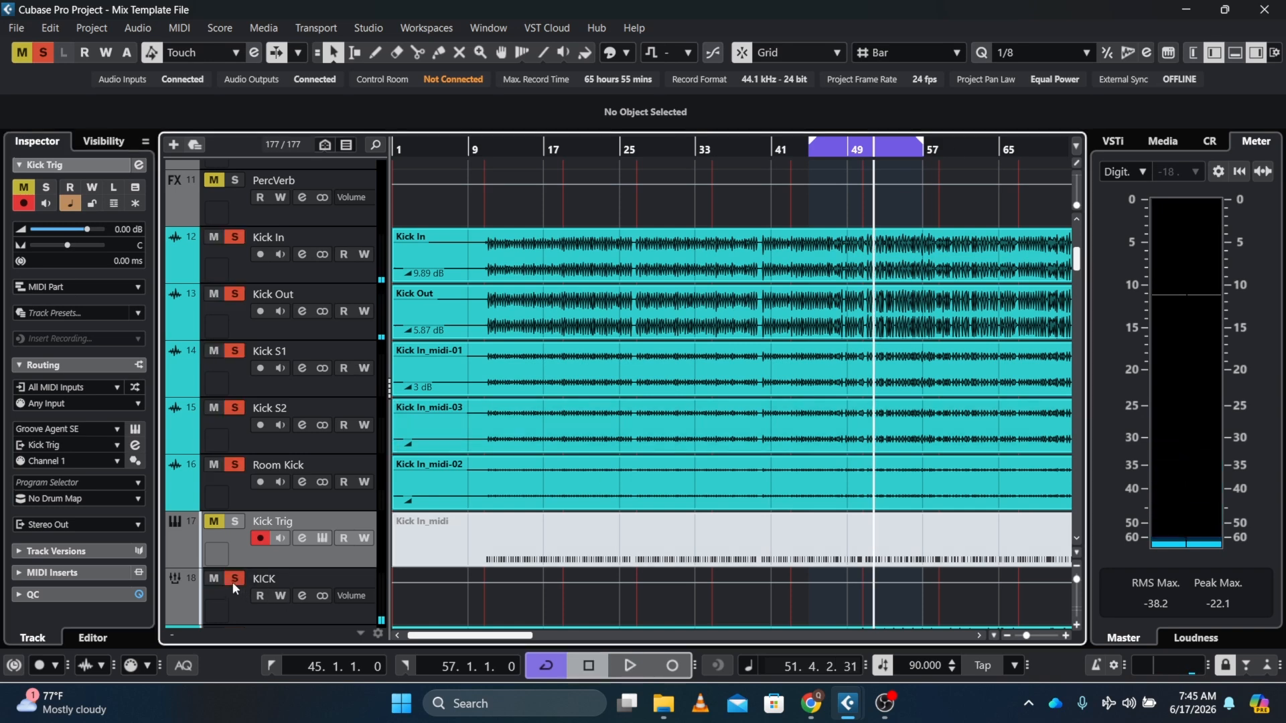
{"action": "left_click", "coordinate": [215, 408]}
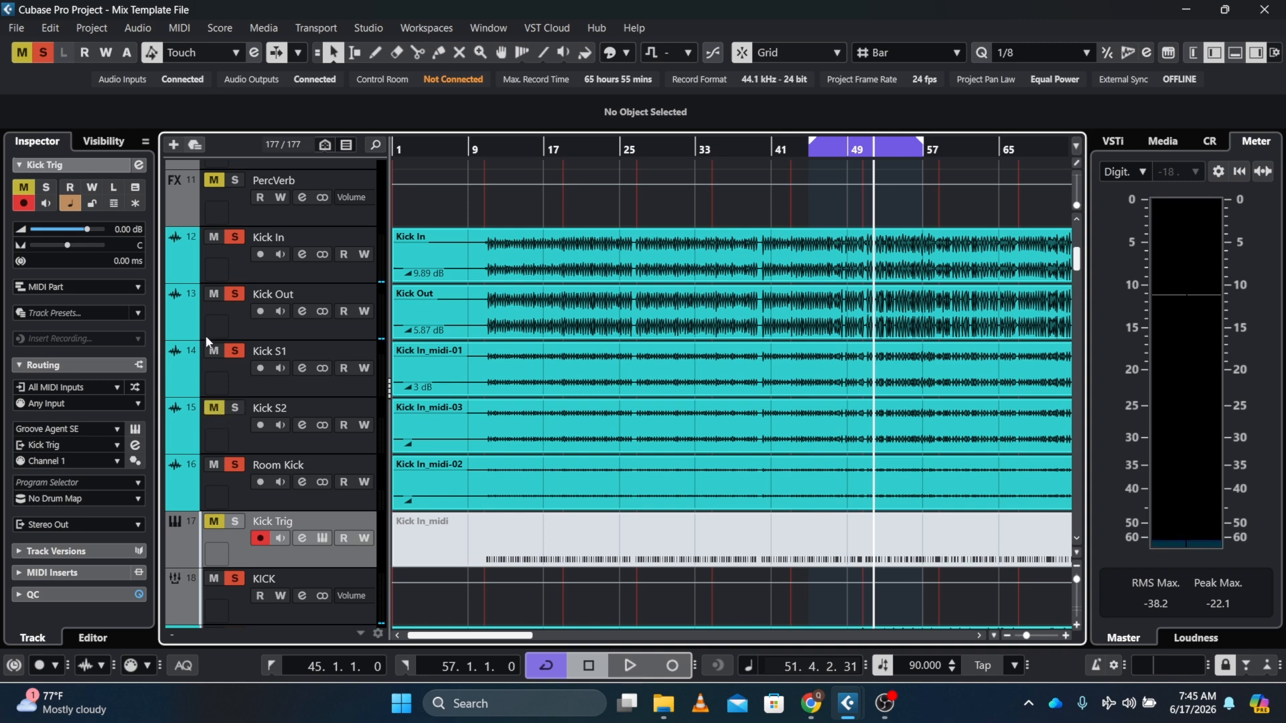
{"action": "left_click", "coordinate": [214, 350]}
{"action": "left_click", "coordinate": [212, 467]}
{"action": "key", "text": "space"}
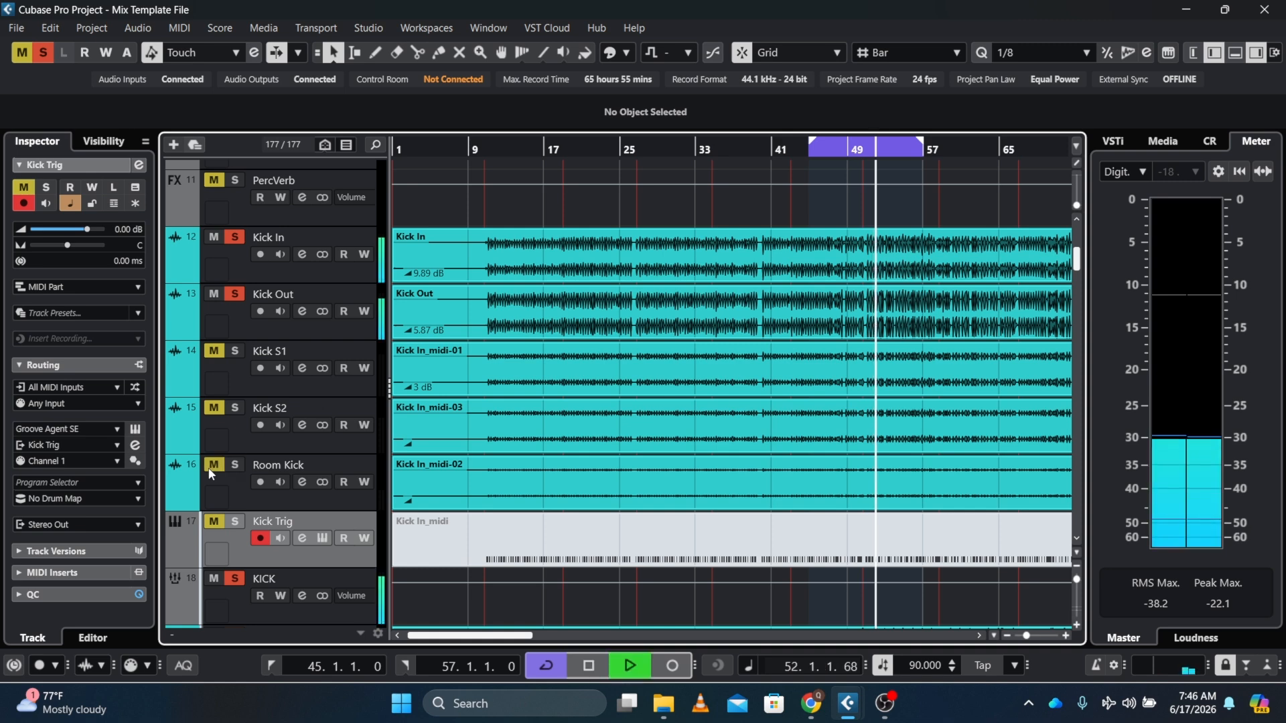
{"action": "key", "text": "space"}
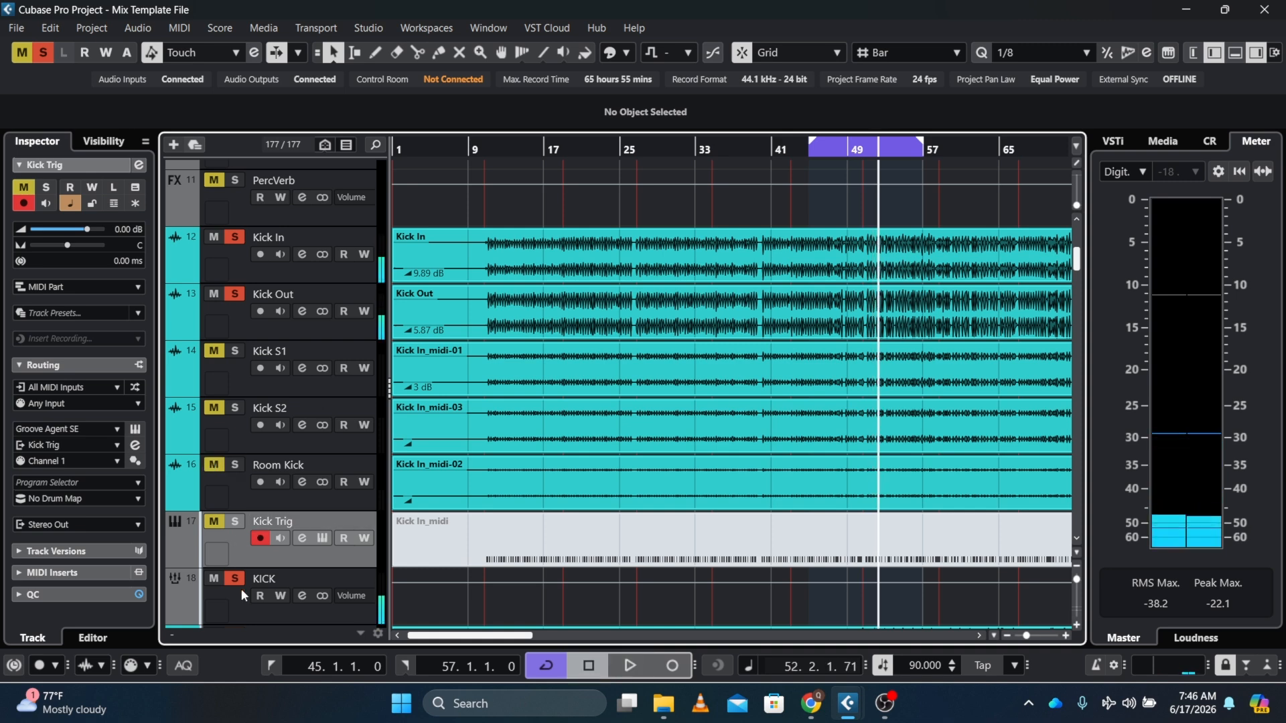
Clear all solo states in the project and solo the KICK folder track again
{"action": "left_click", "coordinate": [236, 580]}
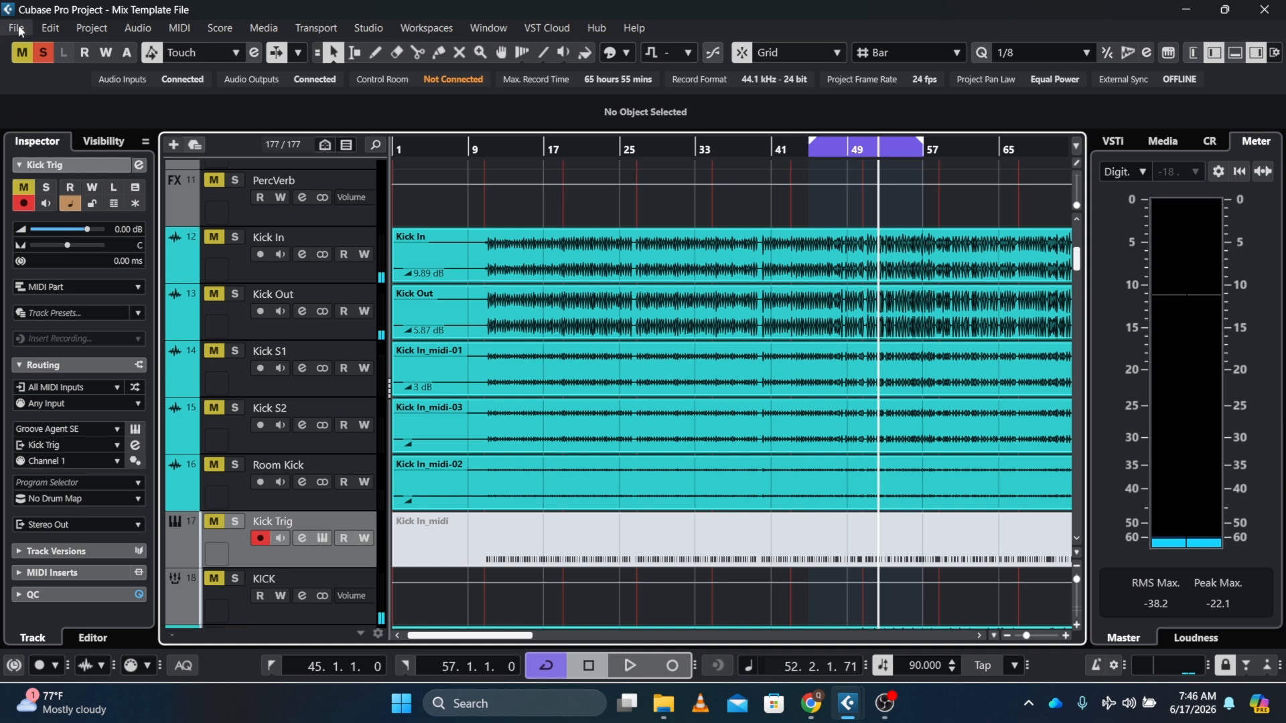
{"action": "left_click", "coordinate": [45, 52]}
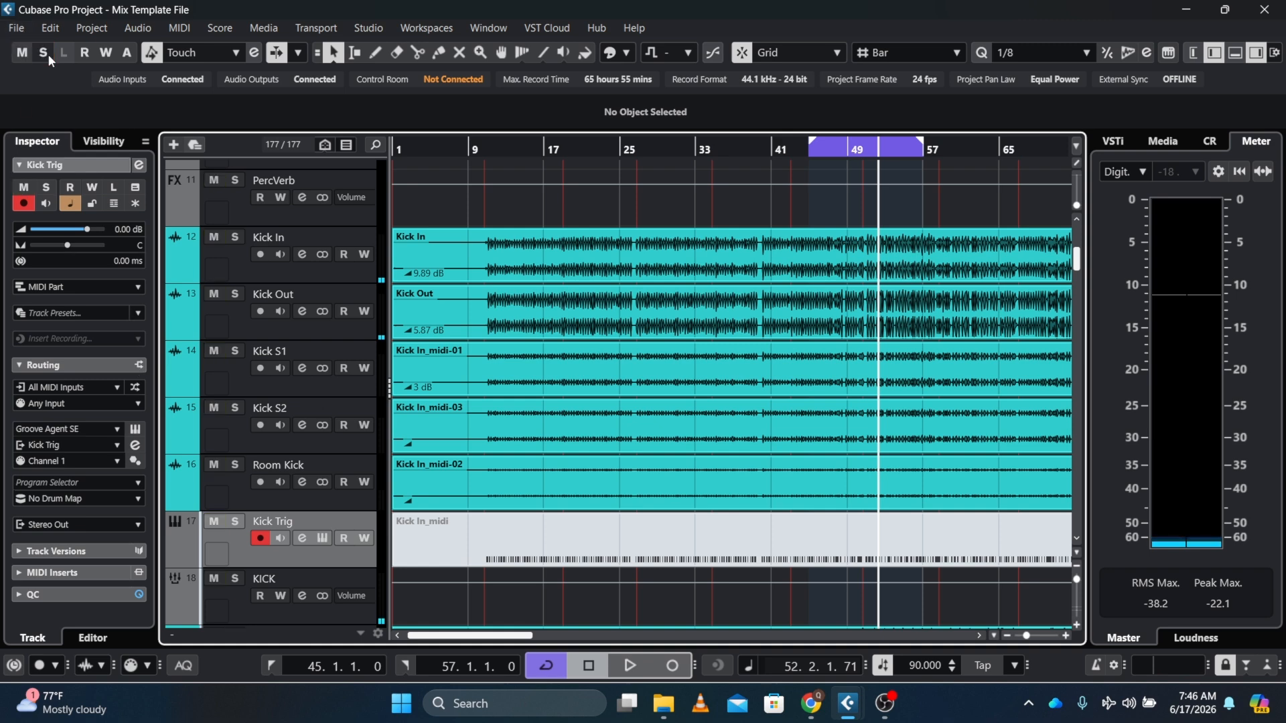
{"action": "left_click", "coordinate": [235, 578]}
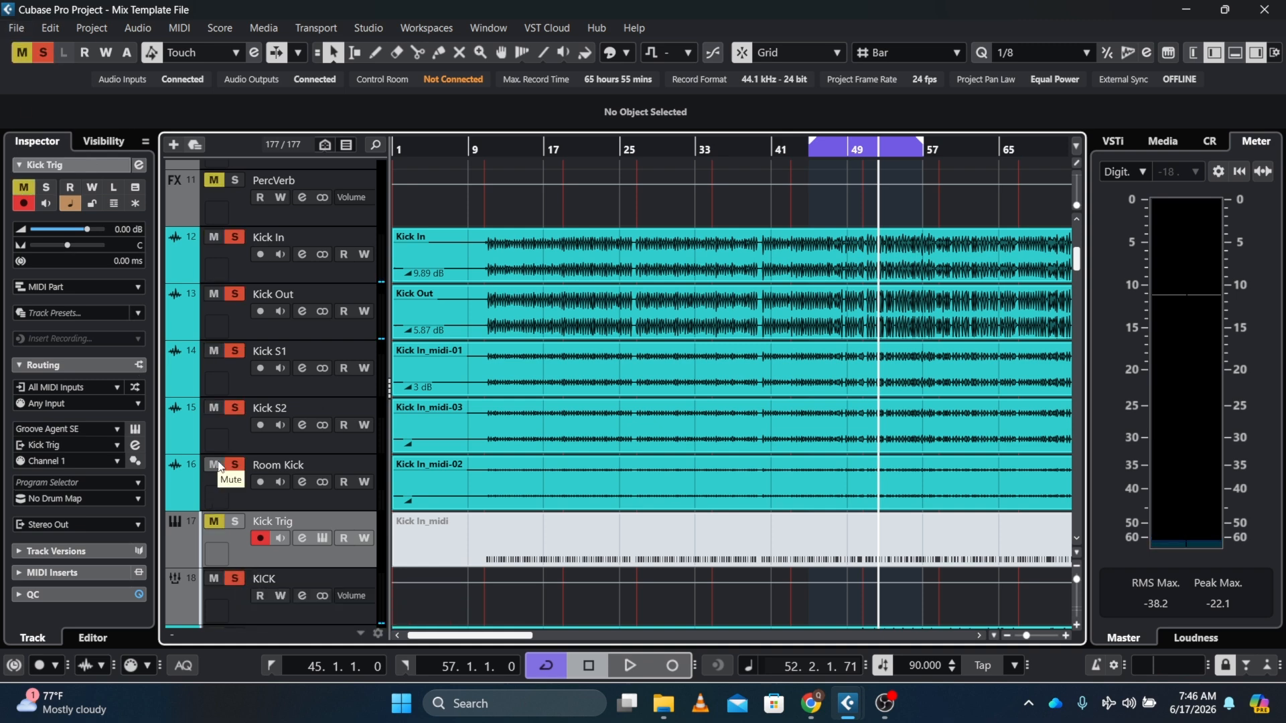
Mute the Room Kick, Kick S2 and Kick S1 tracks and start playback
{"action": "left_click", "coordinate": [215, 465]}
{"action": "left_click", "coordinate": [215, 409]}
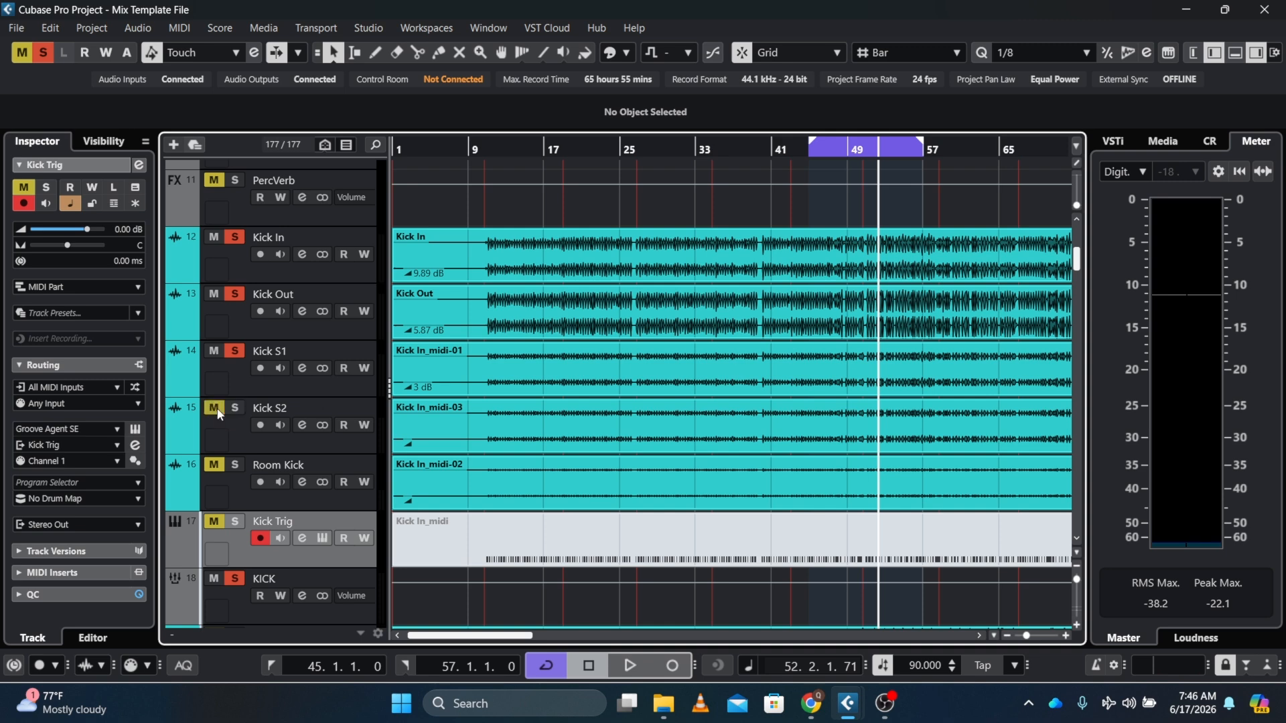
{"action": "left_click", "coordinate": [212, 353]}
{"action": "key", "text": "space"}
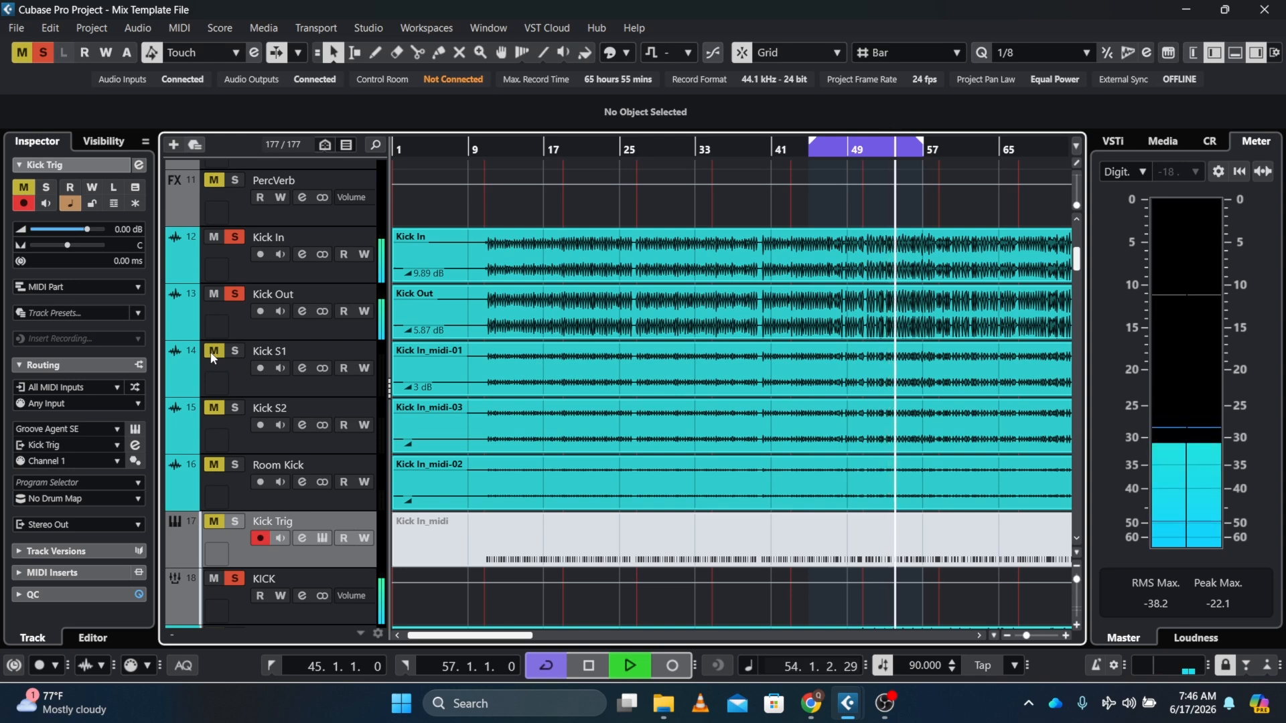
Select the Kick S1 track and pull its volume fader all the way down to -oo dB
{"action": "left_click", "coordinate": [237, 387]}
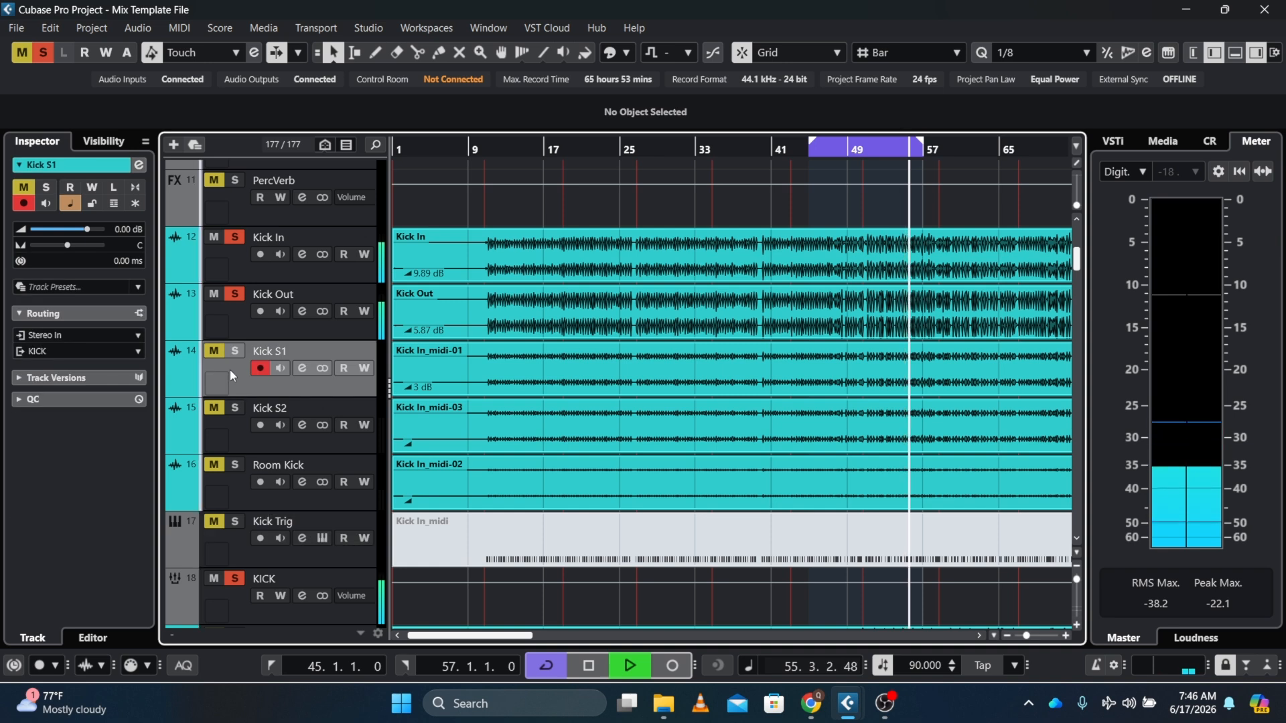
{"action": "left_click", "coordinate": [85, 230]}
{"action": "left_click_drag", "start_coordinate": [85, 233], "coordinate": [27, 232]}
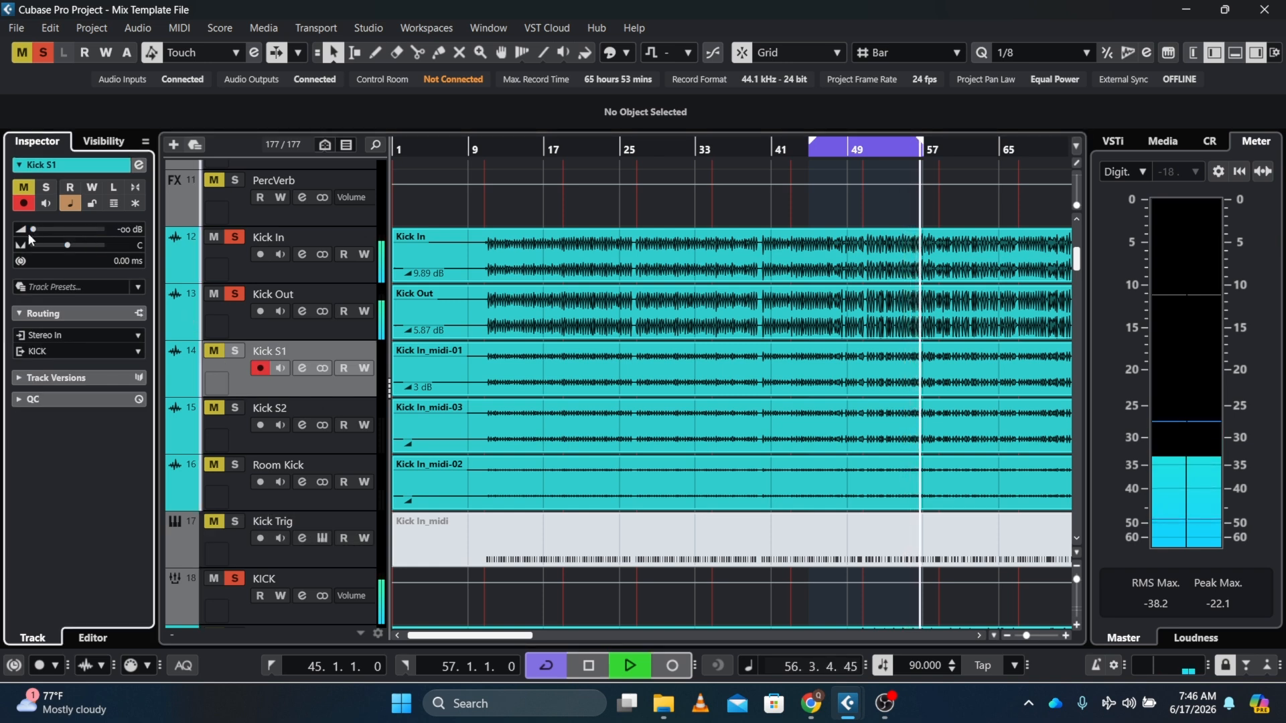
Unmute and solo Kick S1, then raise its volume gradually to about -0.81 dB while listening
{"action": "left_click", "coordinate": [214, 351]}
{"action": "left_click", "coordinate": [235, 351]}
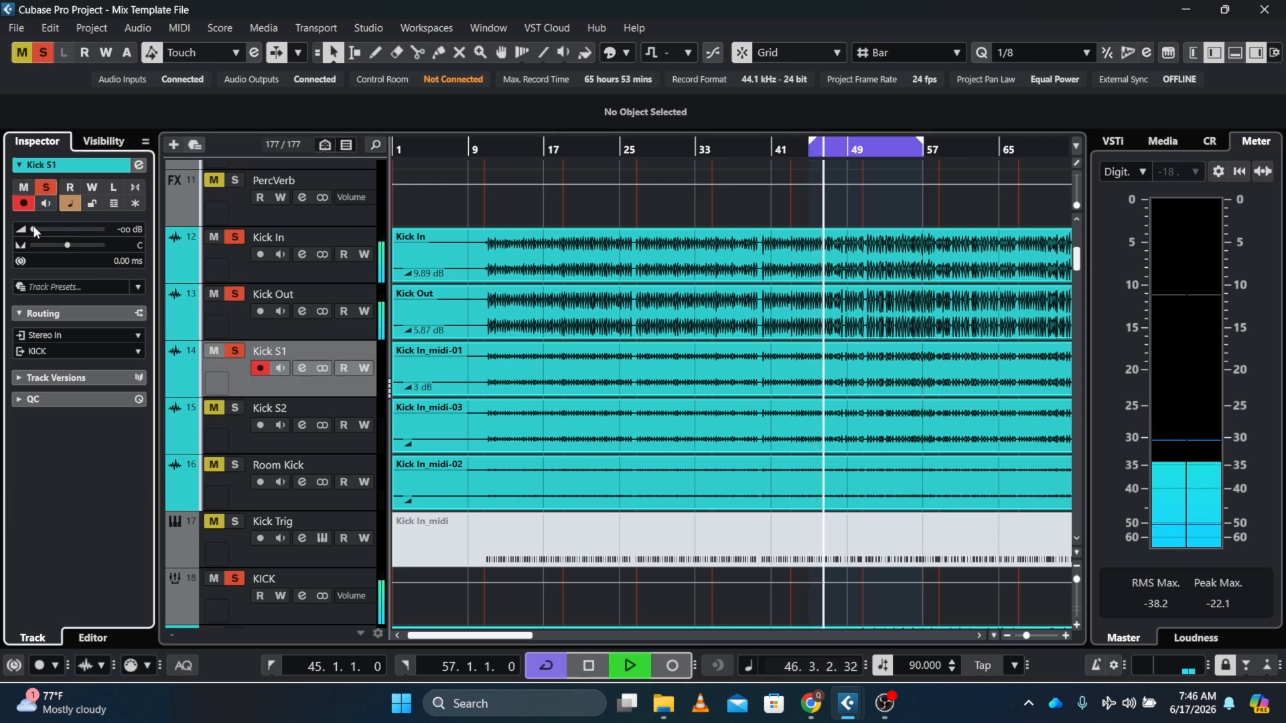
{"action": "left_click_drag", "start_coordinate": [35, 230], "coordinate": [65, 234]}
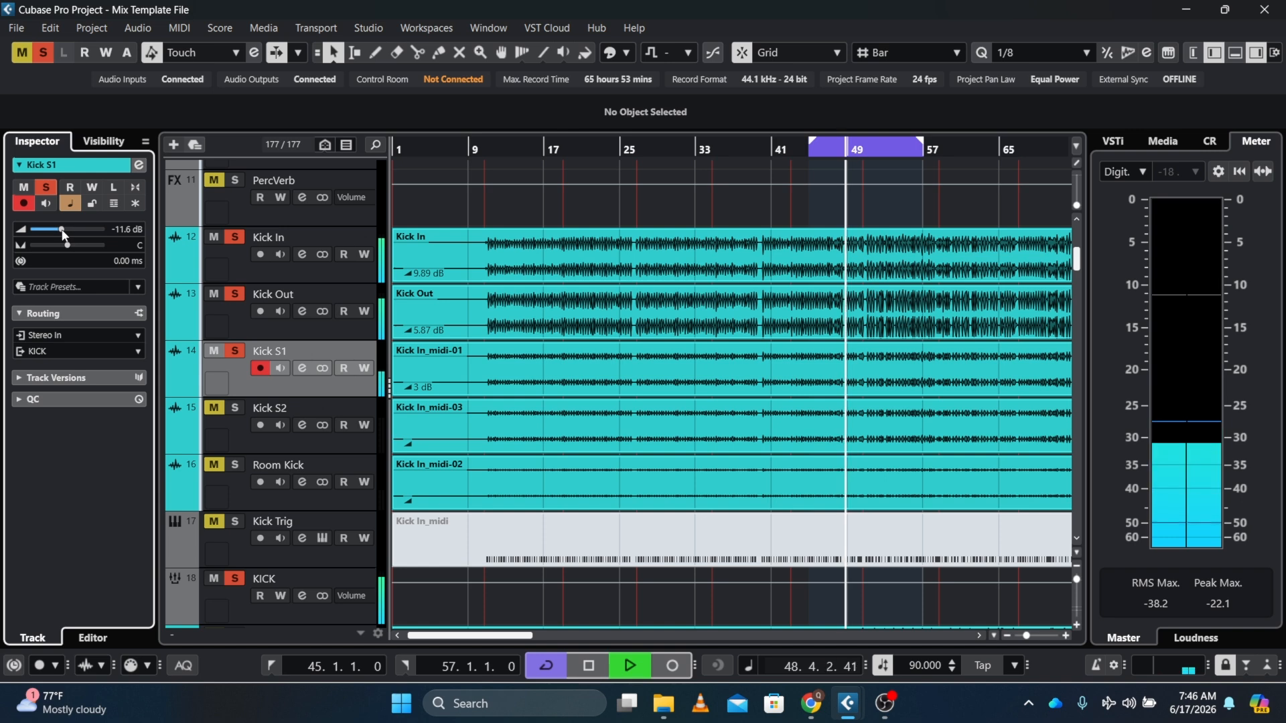
{"action": "left_click_drag", "start_coordinate": [64, 234], "coordinate": [81, 233]}
{"action": "key", "text": "space"}
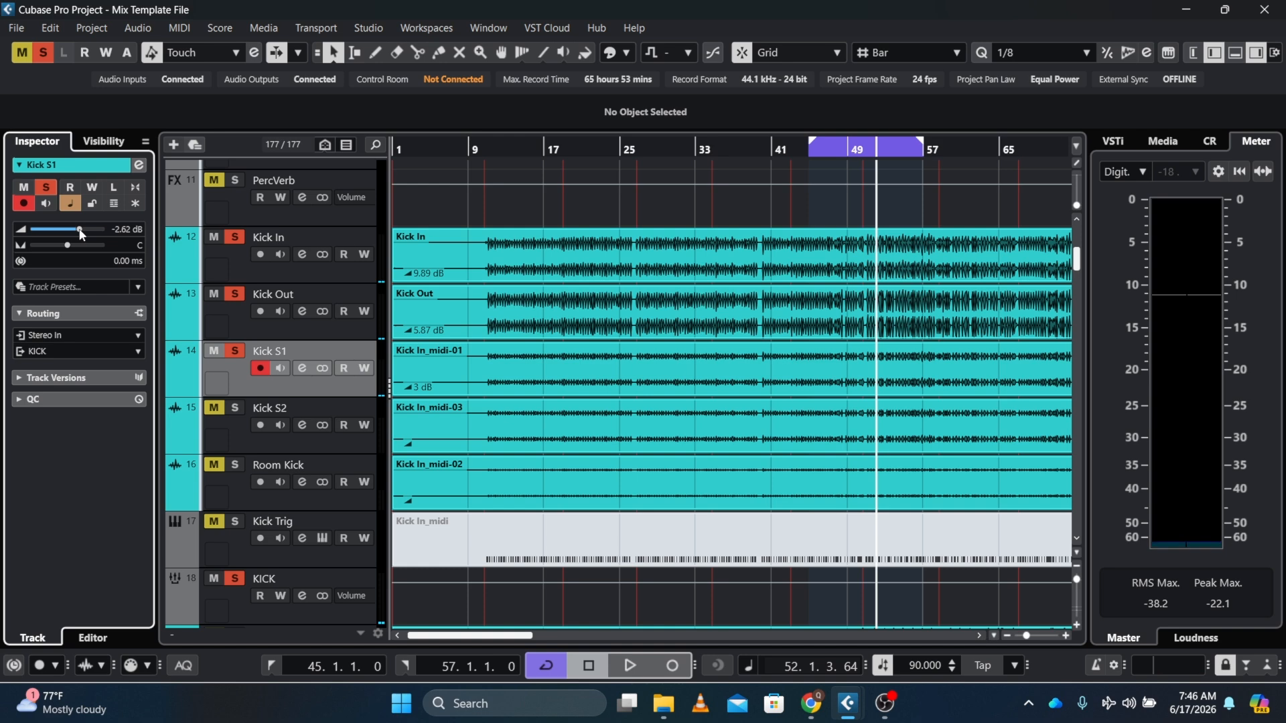
{"action": "key", "text": "space"}
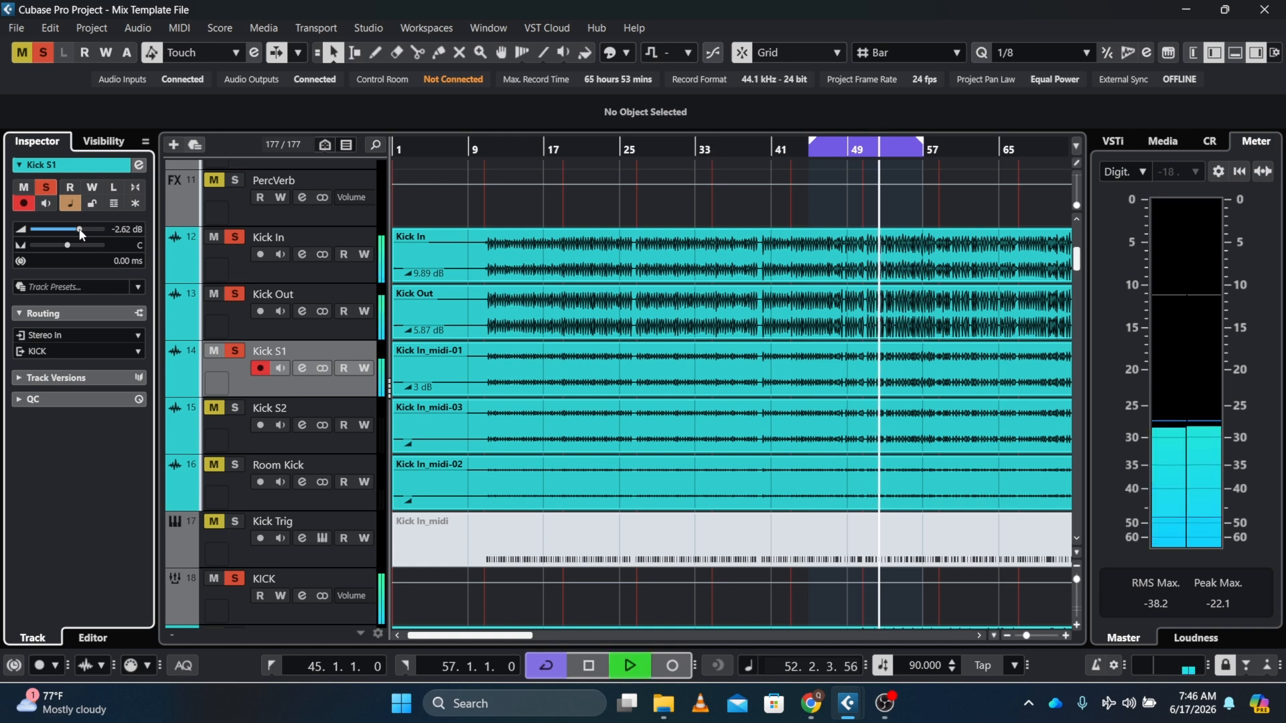
{"action": "left_click_drag", "start_coordinate": [81, 232], "coordinate": [86, 233]}
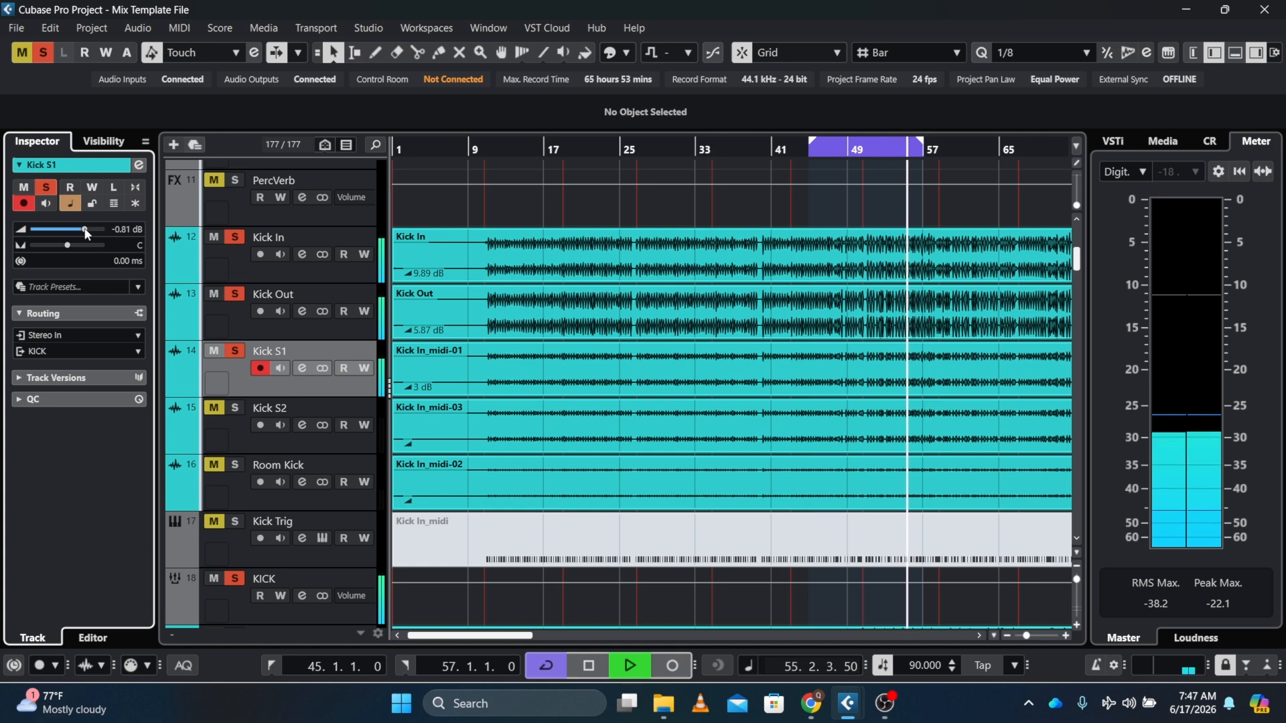
Toggle Kick S1's mute on and off repeatedly to compare it in the mix, then stop playback
{"action": "left_click", "coordinate": [221, 352]}
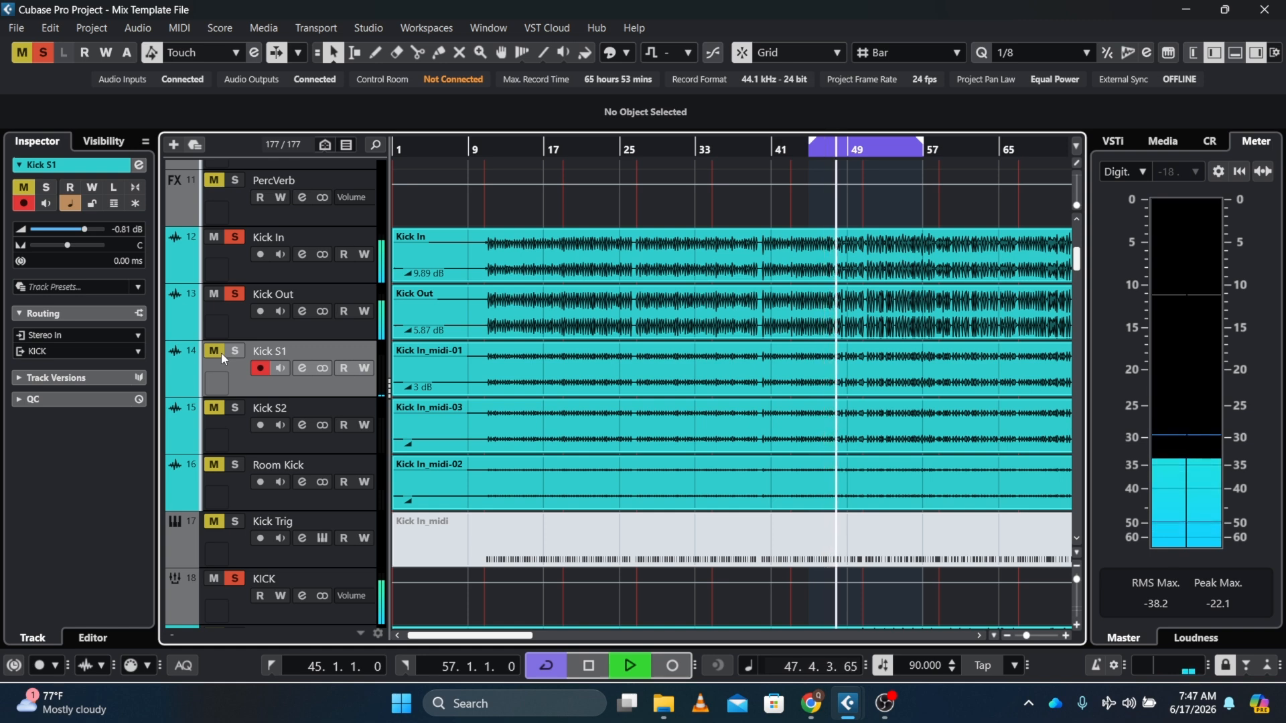
{"action": "left_click", "coordinate": [221, 352]}
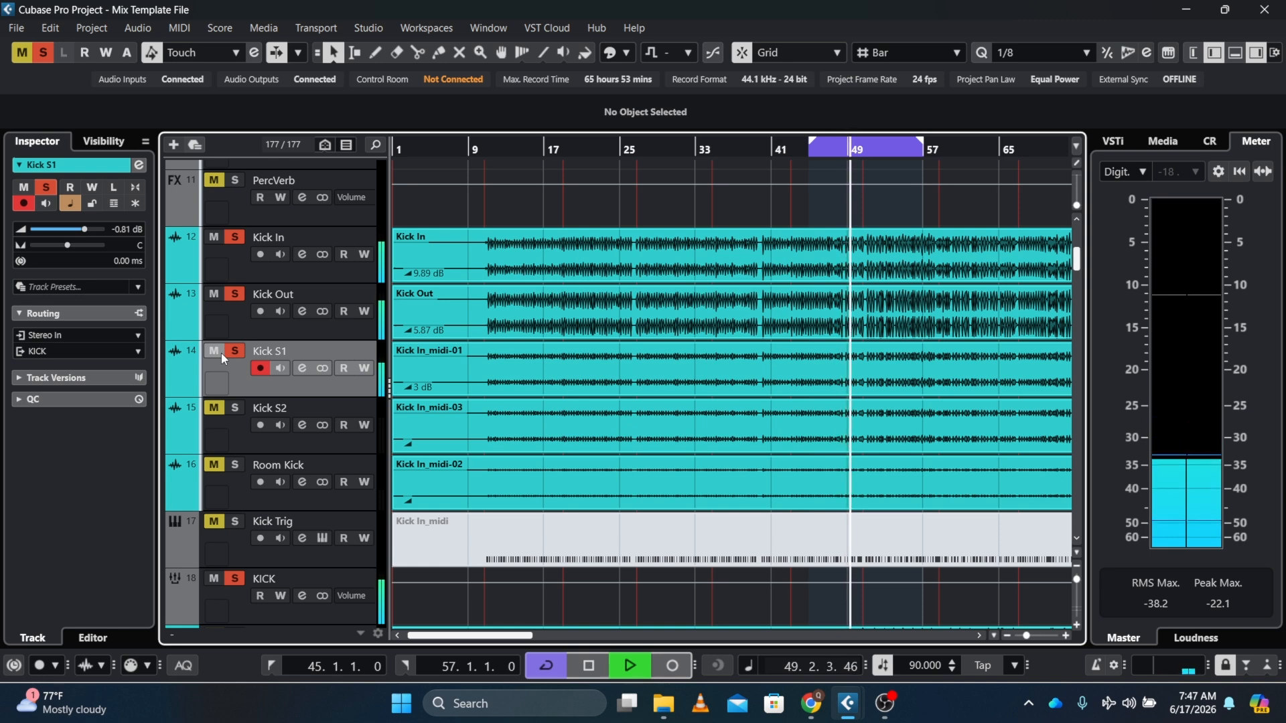
{"action": "left_click", "coordinate": [221, 352]}
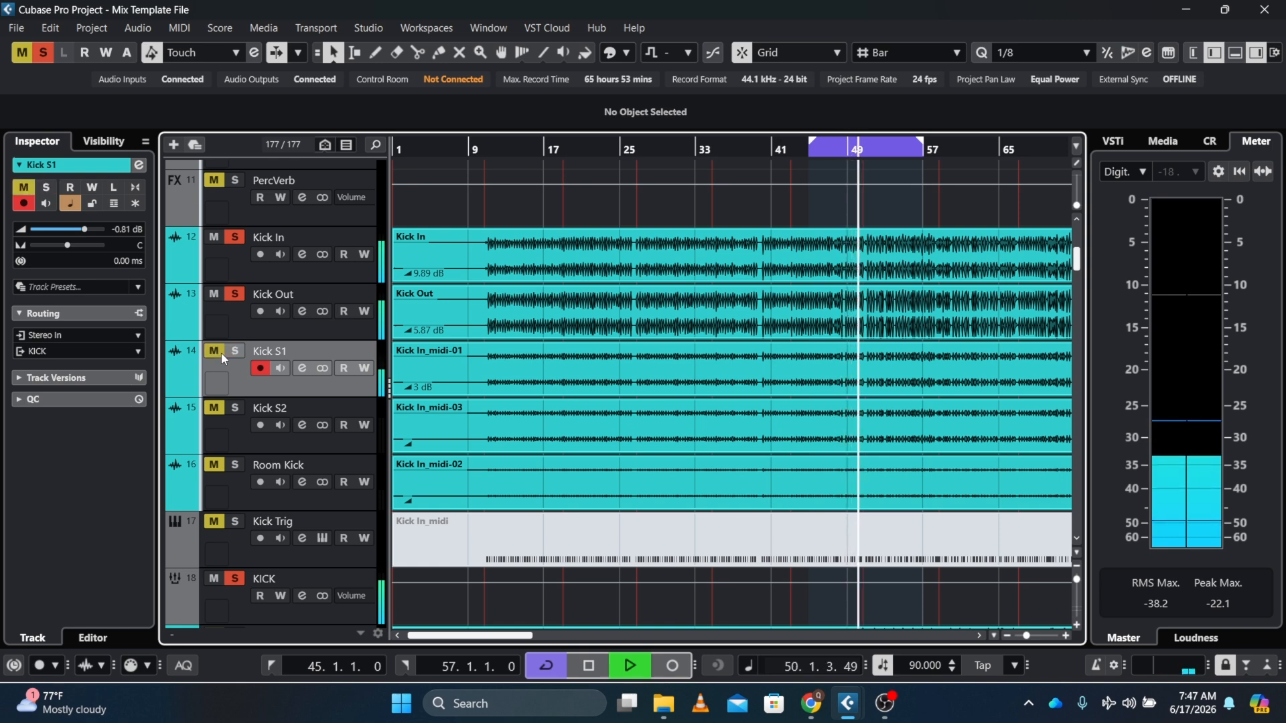
{"action": "left_click", "coordinate": [221, 353]}
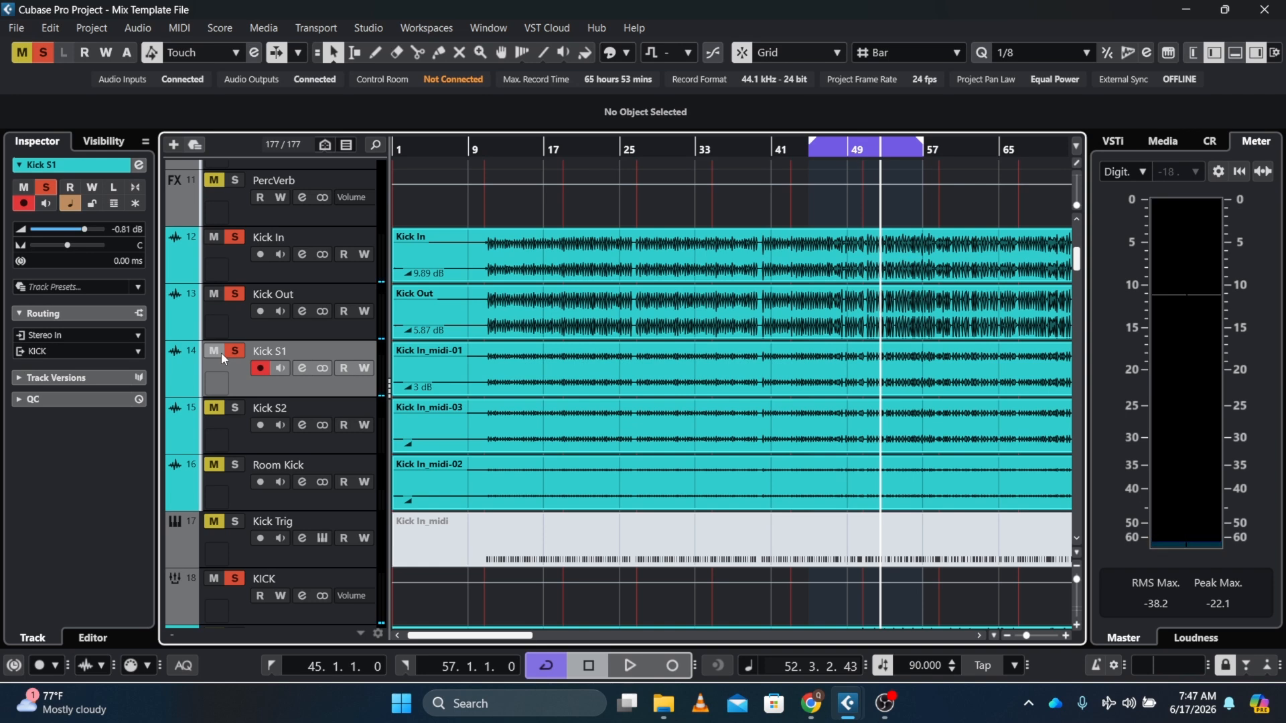
{"action": "key", "text": "space"}
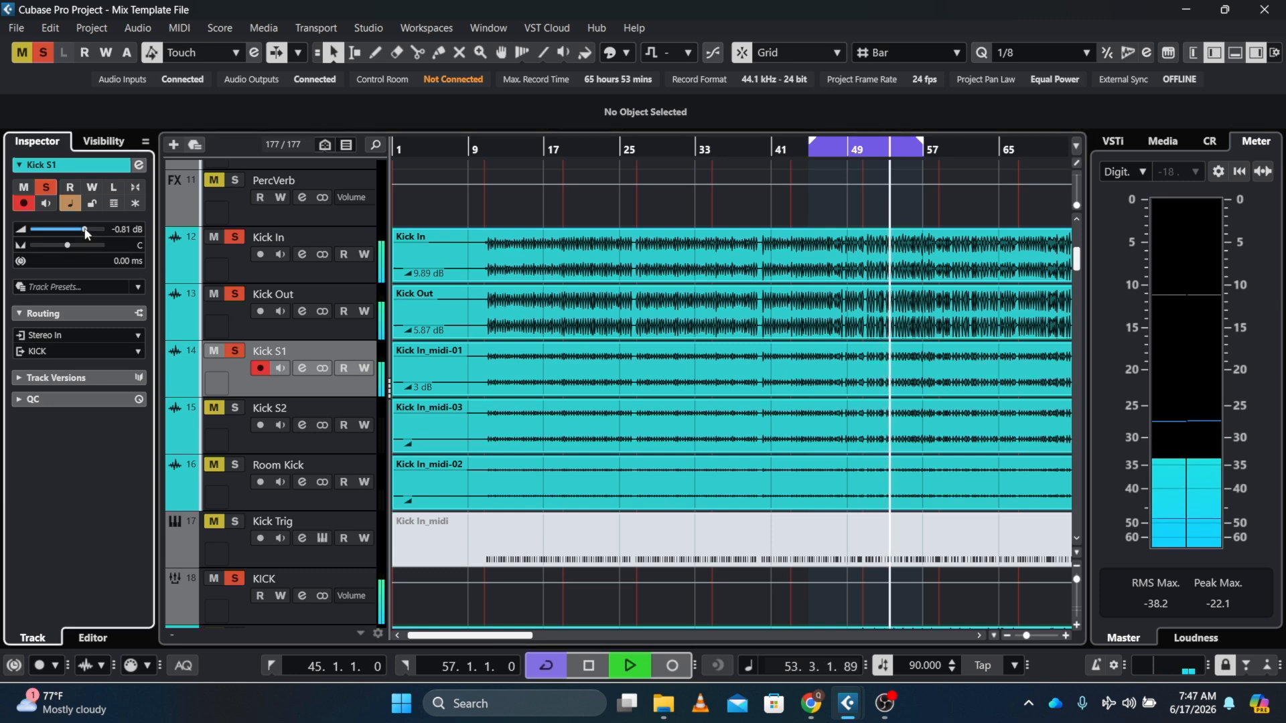
Set Kick S1's volume to 0 dB and restart playback
{"action": "left_click_drag", "start_coordinate": [86, 231], "coordinate": [86, 231]}
{"action": "double_click", "coordinate": [126, 230]}
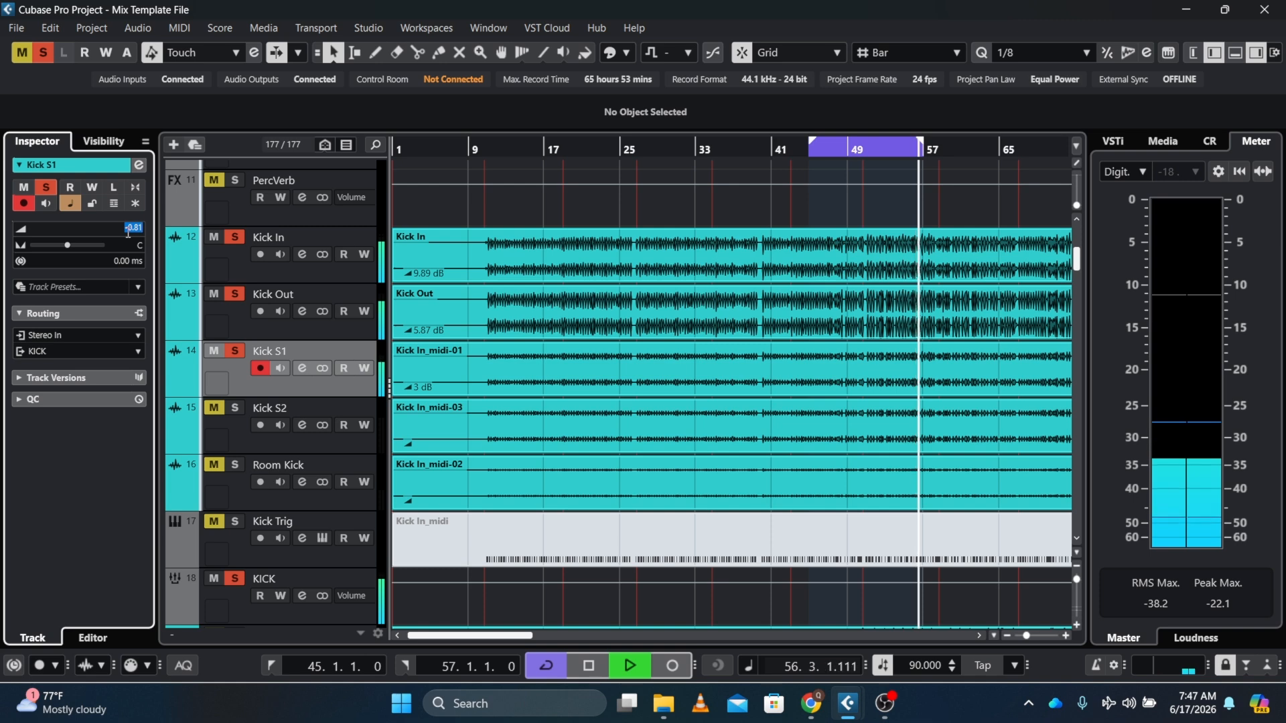
{"action": "type", "text": "0"}
{"action": "key", "text": "Return"}
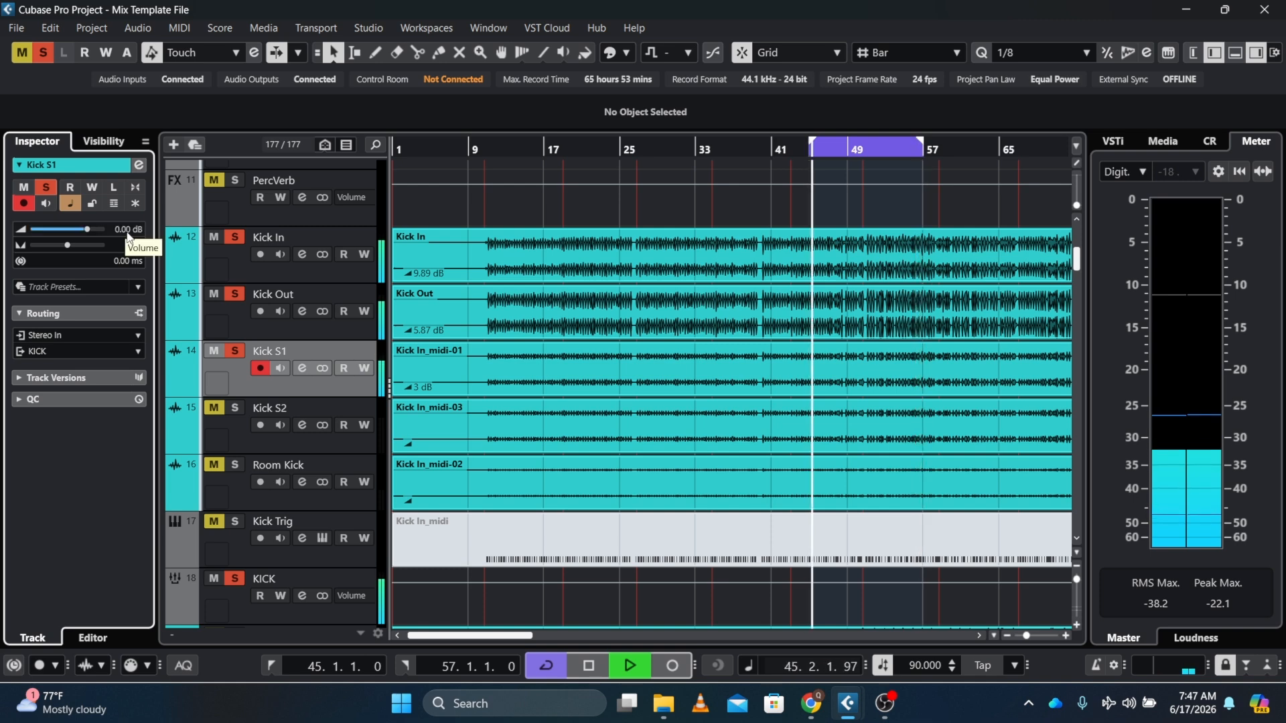
{"action": "key", "text": "space"}
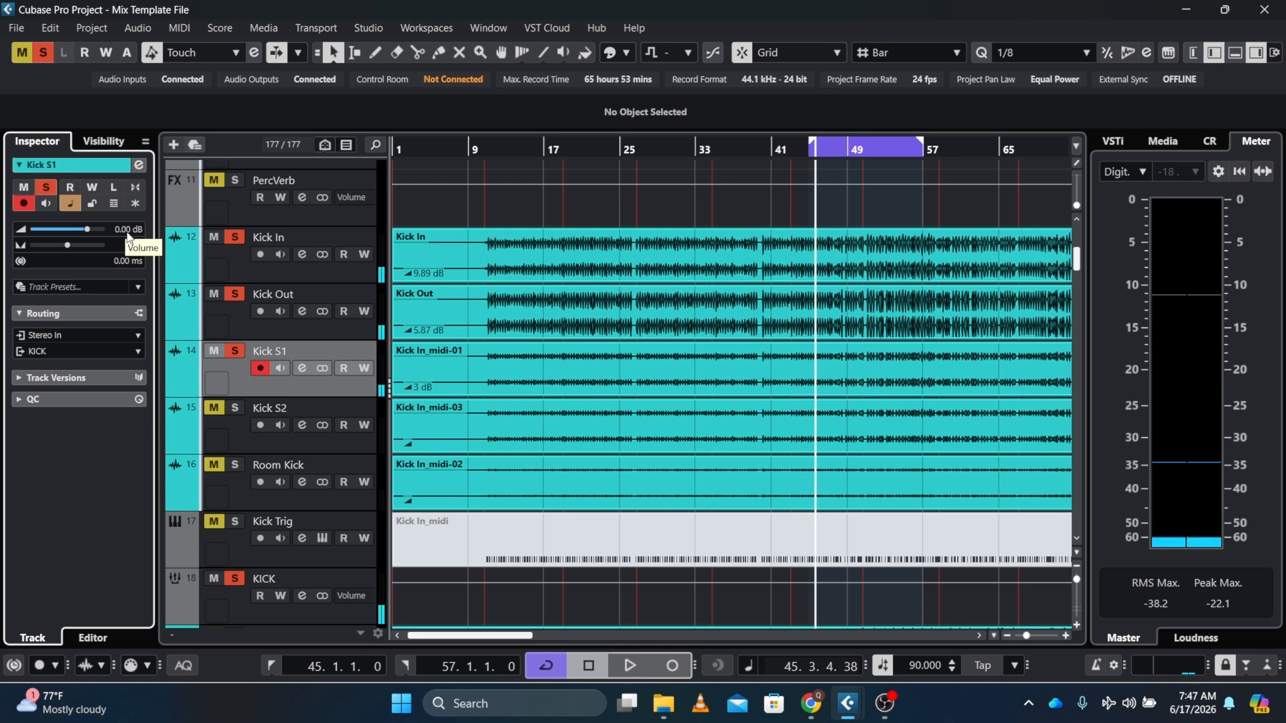
Select the Kick S2 track, pull its volume fader down to -oo dB, and start playback
{"action": "left_click", "coordinate": [230, 426]}
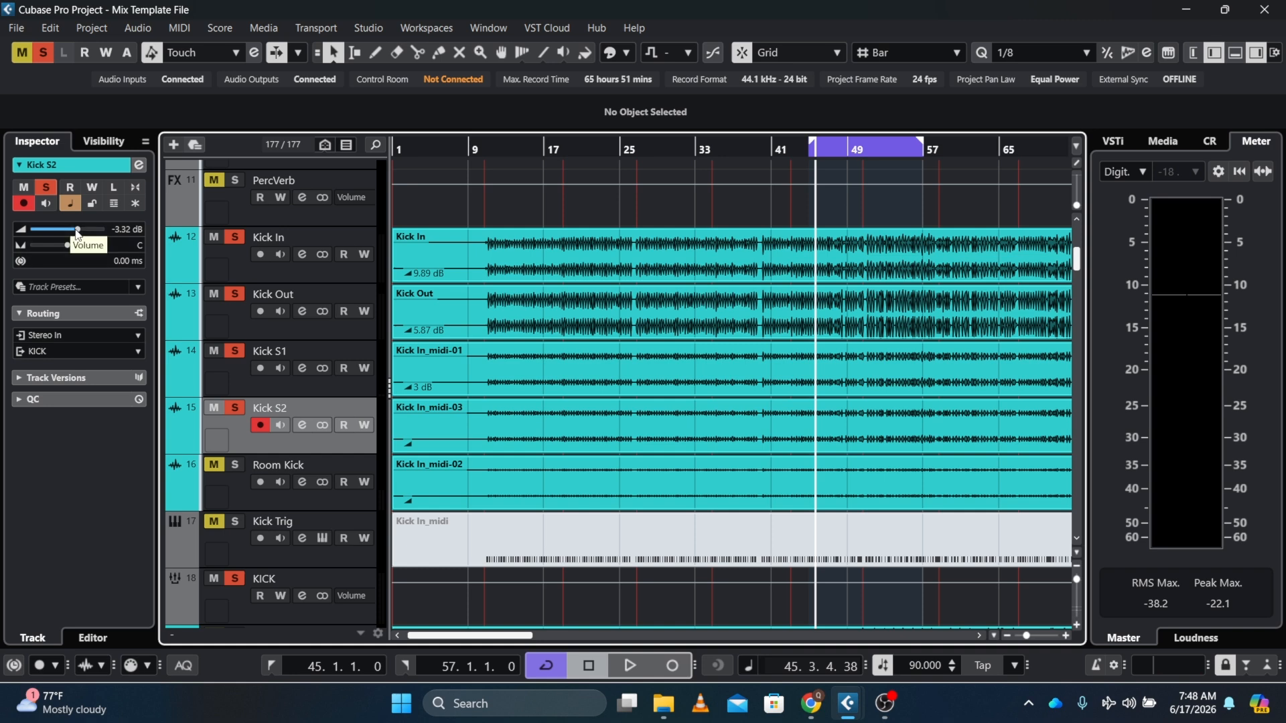
{"action": "left_click_drag", "start_coordinate": [77, 230], "coordinate": [58, 235]}
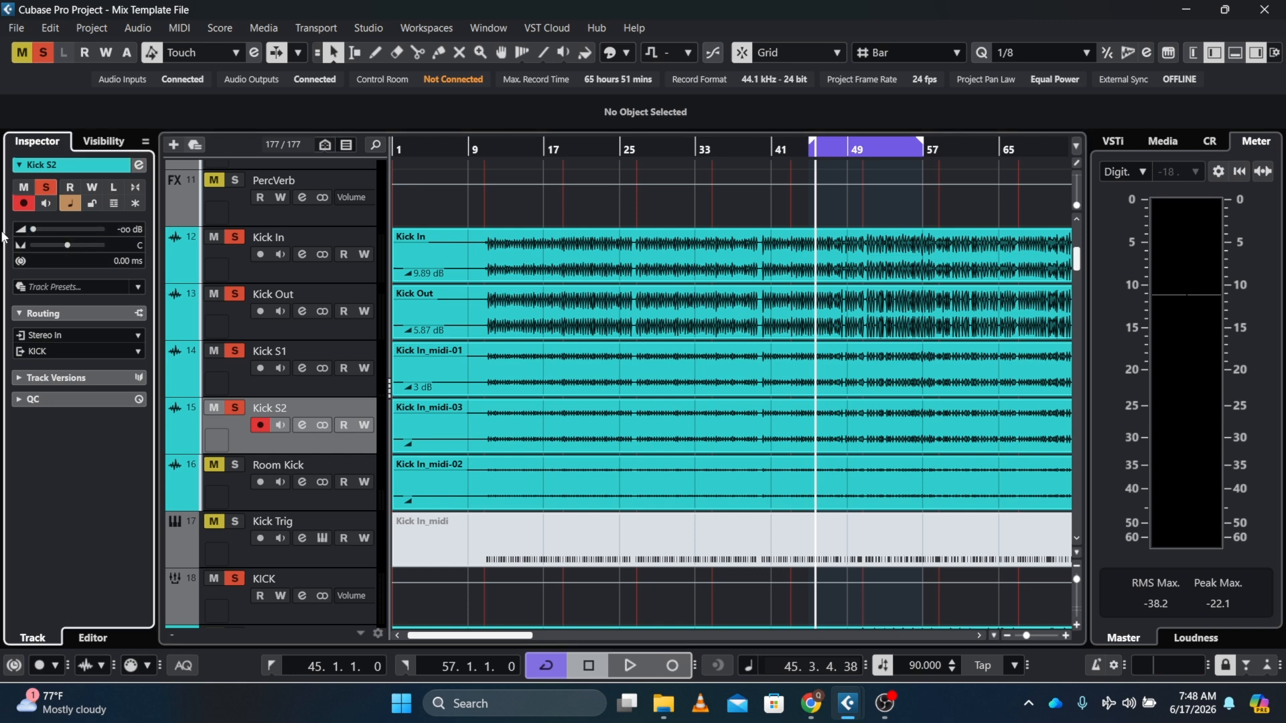
{"action": "key", "text": "space"}
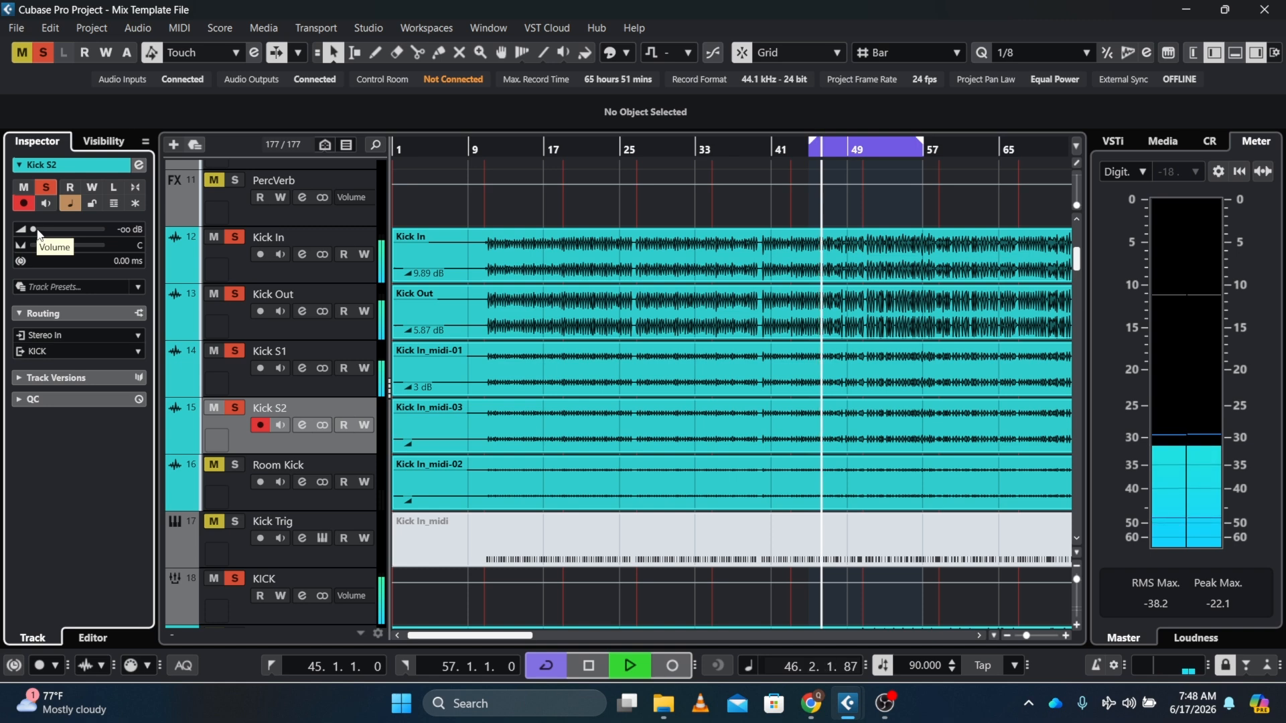
Raise Kick S2's volume gradually to about -3.69 dB while listening, then stop playback
{"action": "left_click_drag", "start_coordinate": [38, 233], "coordinate": [61, 234]}
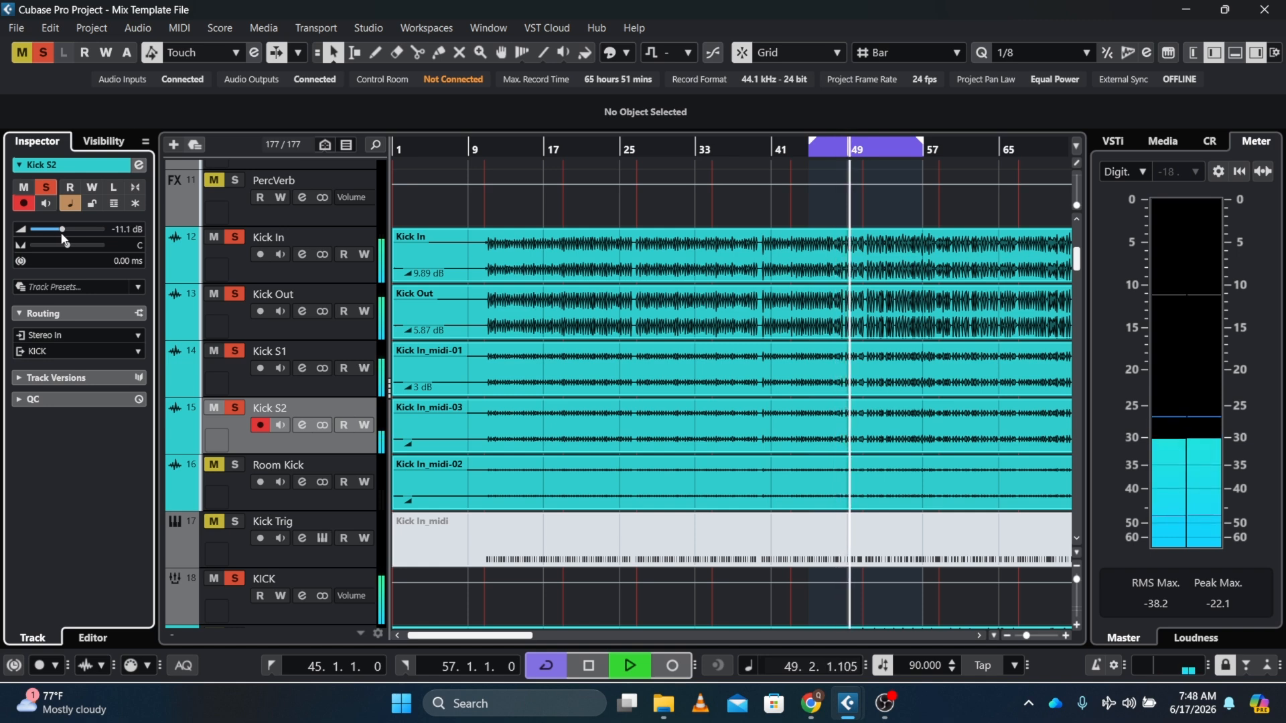
{"action": "left_click_drag", "start_coordinate": [64, 240], "coordinate": [72, 239]}
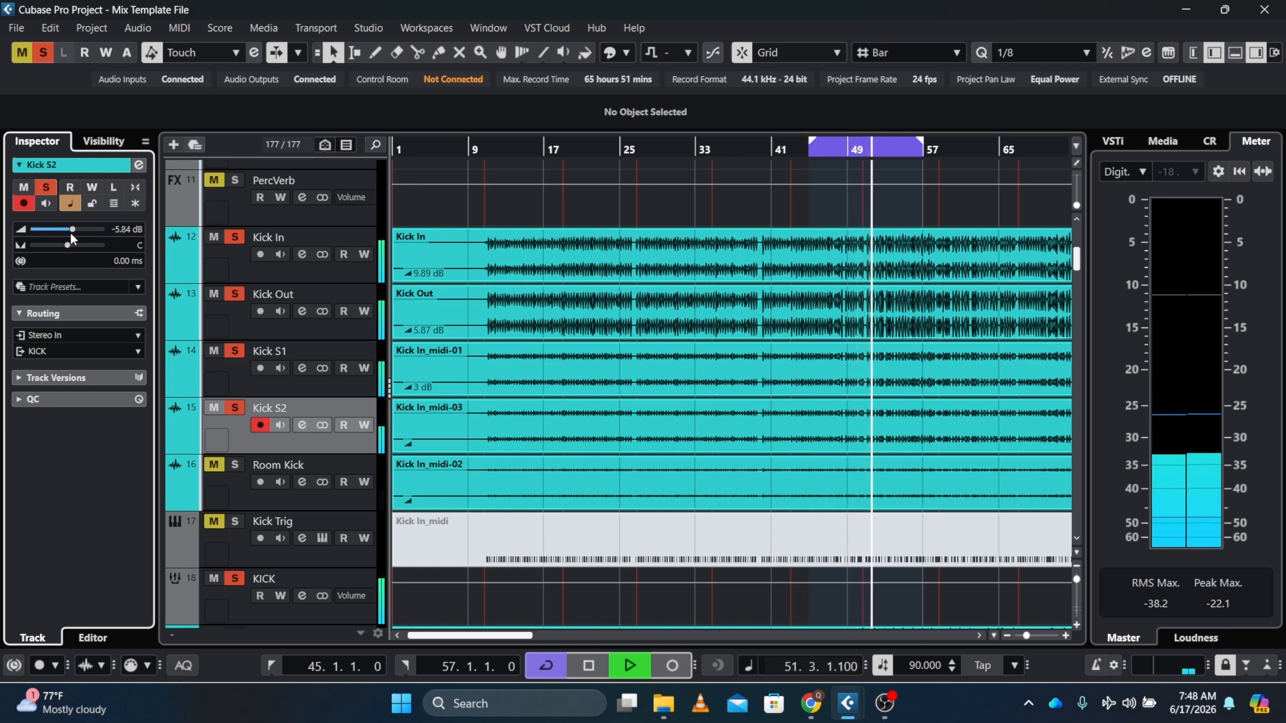
{"action": "left_click_drag", "start_coordinate": [70, 231], "coordinate": [69, 231]}
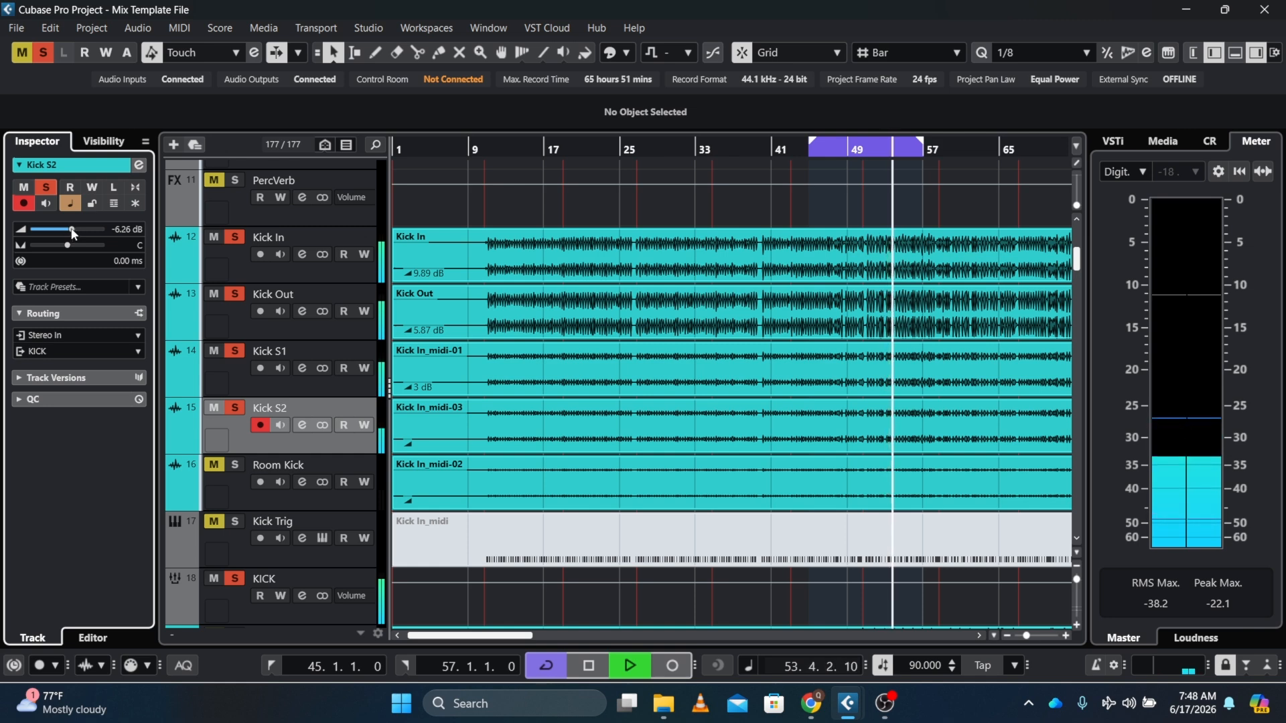
{"action": "left_click_drag", "start_coordinate": [73, 231], "coordinate": [76, 232]}
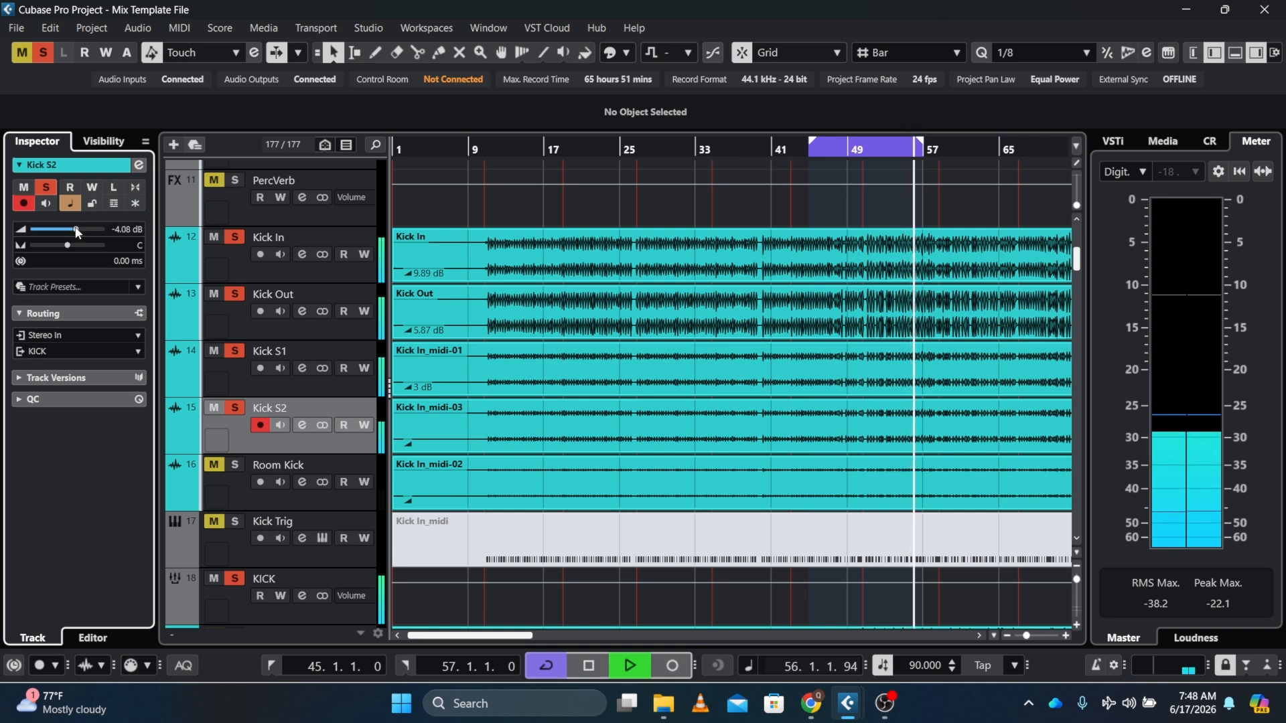
{"action": "left_click_drag", "start_coordinate": [76, 233], "coordinate": [79, 232]}
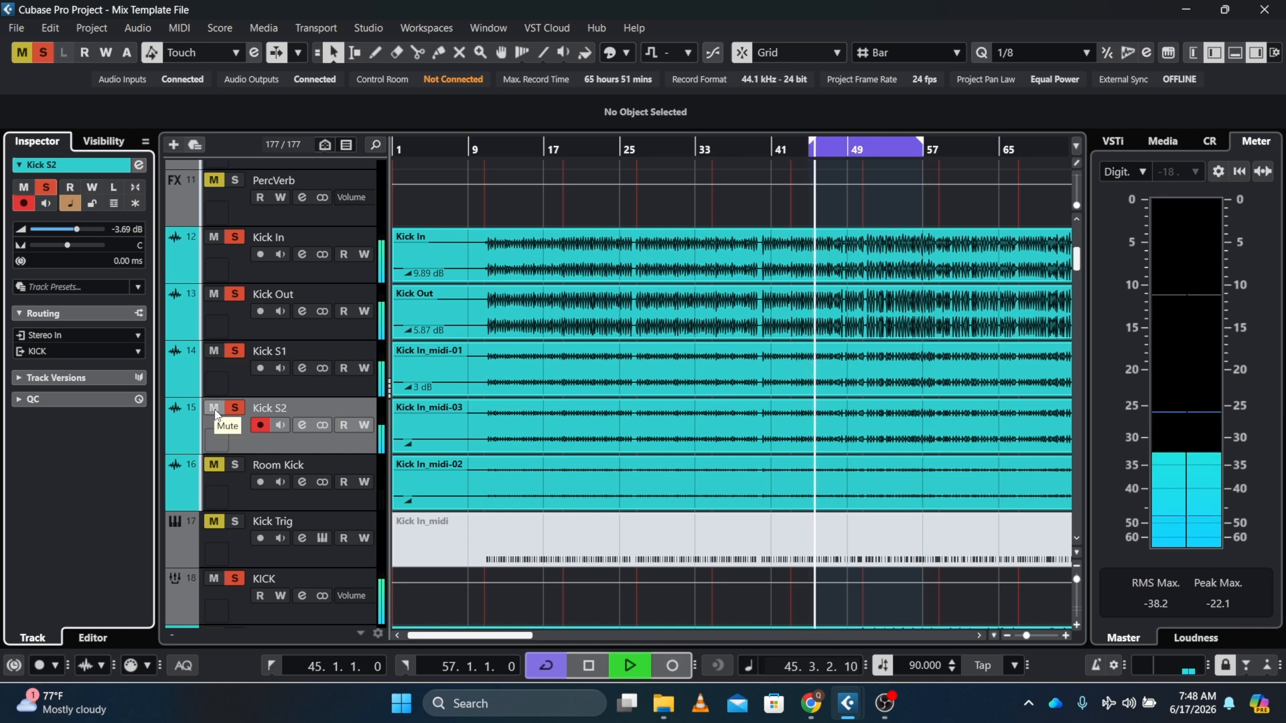
{"action": "key", "text": "space"}
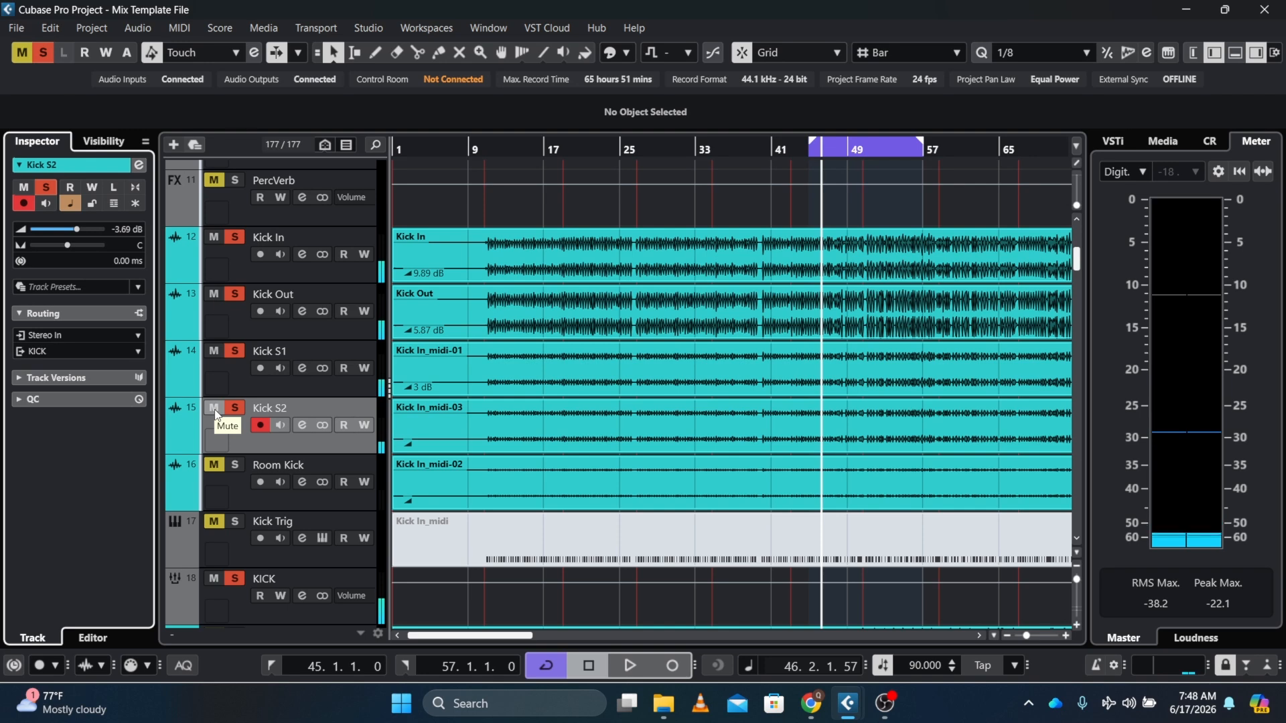
Toggle Kick S2's mute on and off repeatedly during playback to compare it in the mix
{"action": "left_click", "coordinate": [214, 409]}
{"action": "key", "text": "space"}
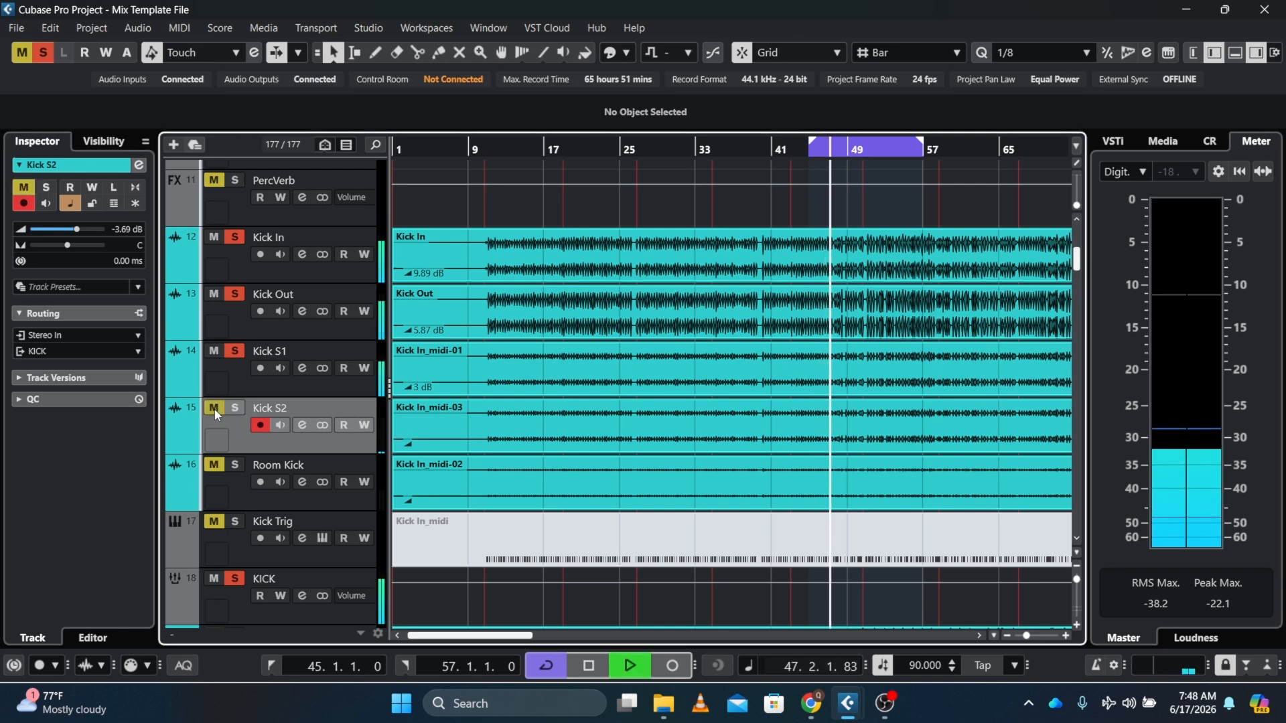
{"action": "left_click", "coordinate": [214, 408]}
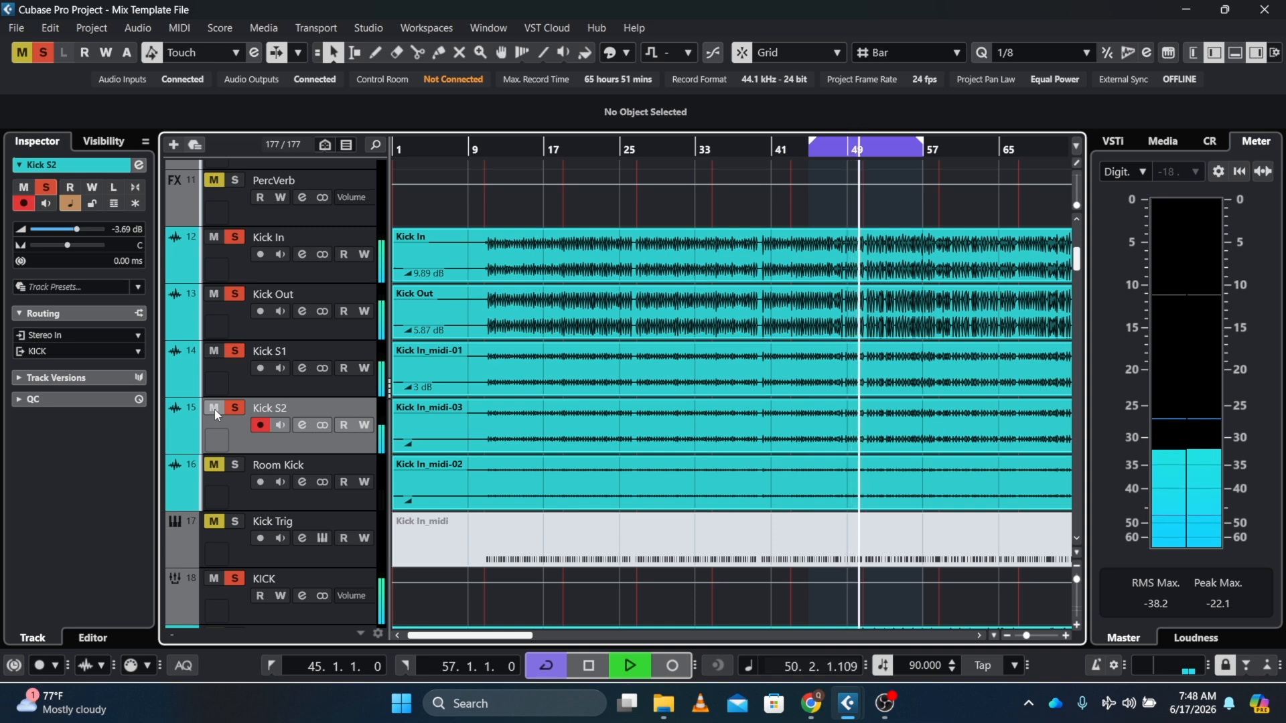
{"action": "left_click", "coordinate": [214, 409]}
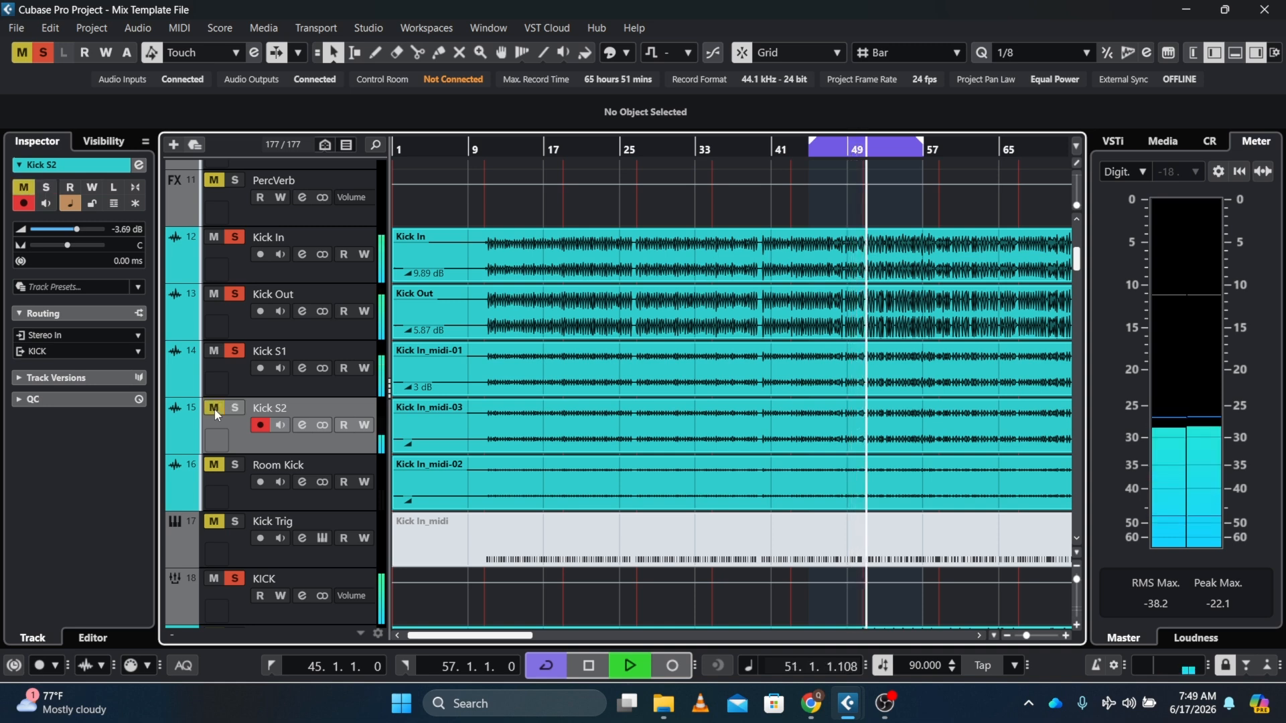
{"action": "left_click", "coordinate": [214, 409]}
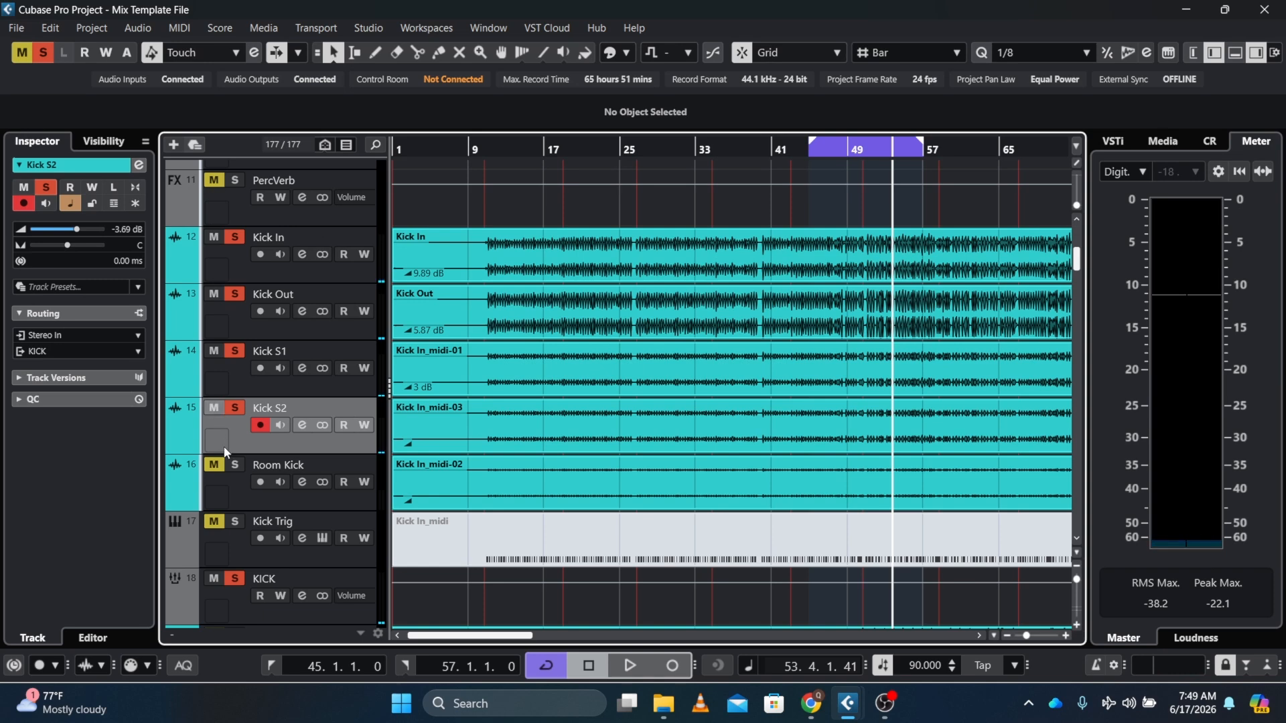
Select the Room Kick track, solo it, and pull its volume fader down to about -44 dB
{"action": "left_click", "coordinate": [231, 482]}
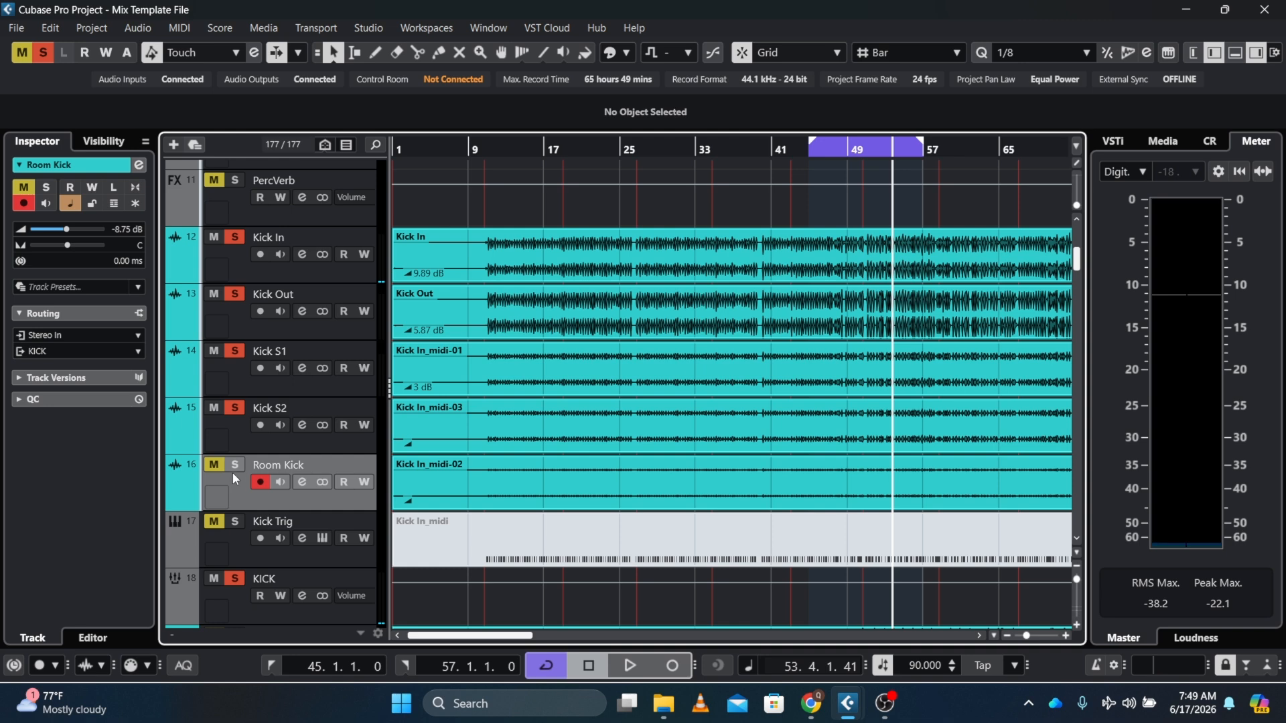
{"action": "left_click", "coordinate": [233, 469]}
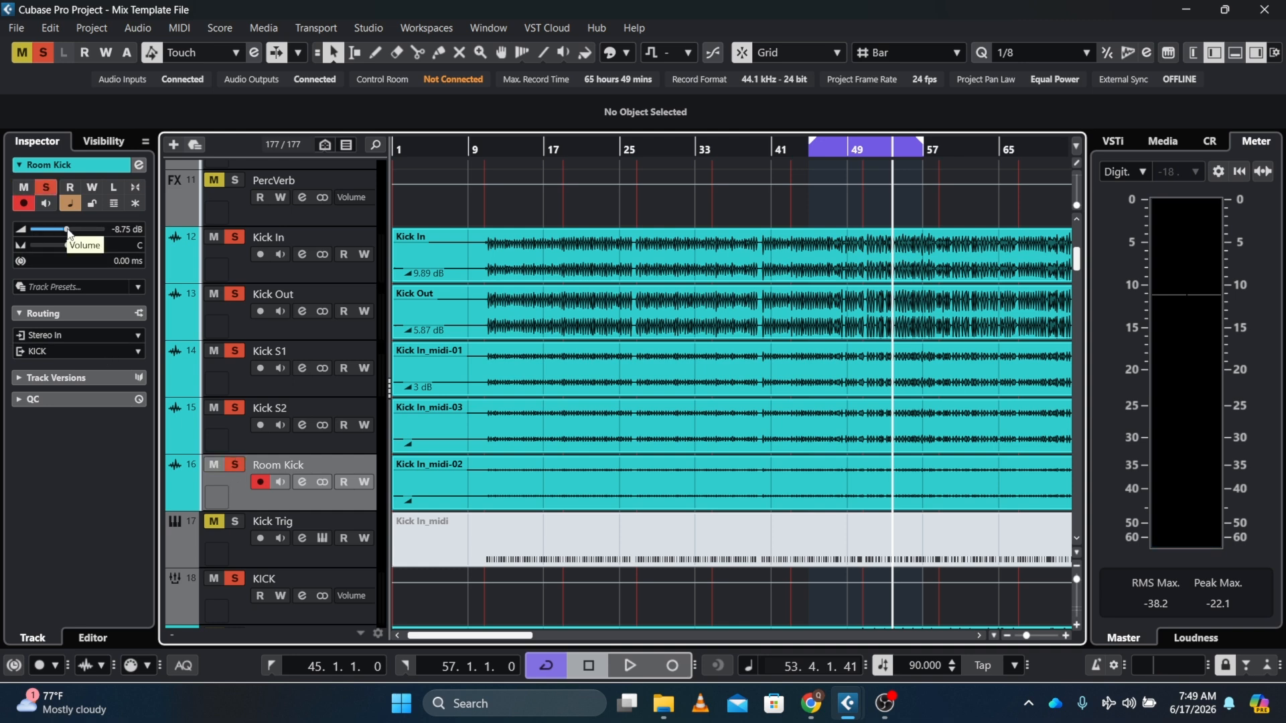
{"action": "left_click_drag", "start_coordinate": [65, 234], "coordinate": [39, 241]}
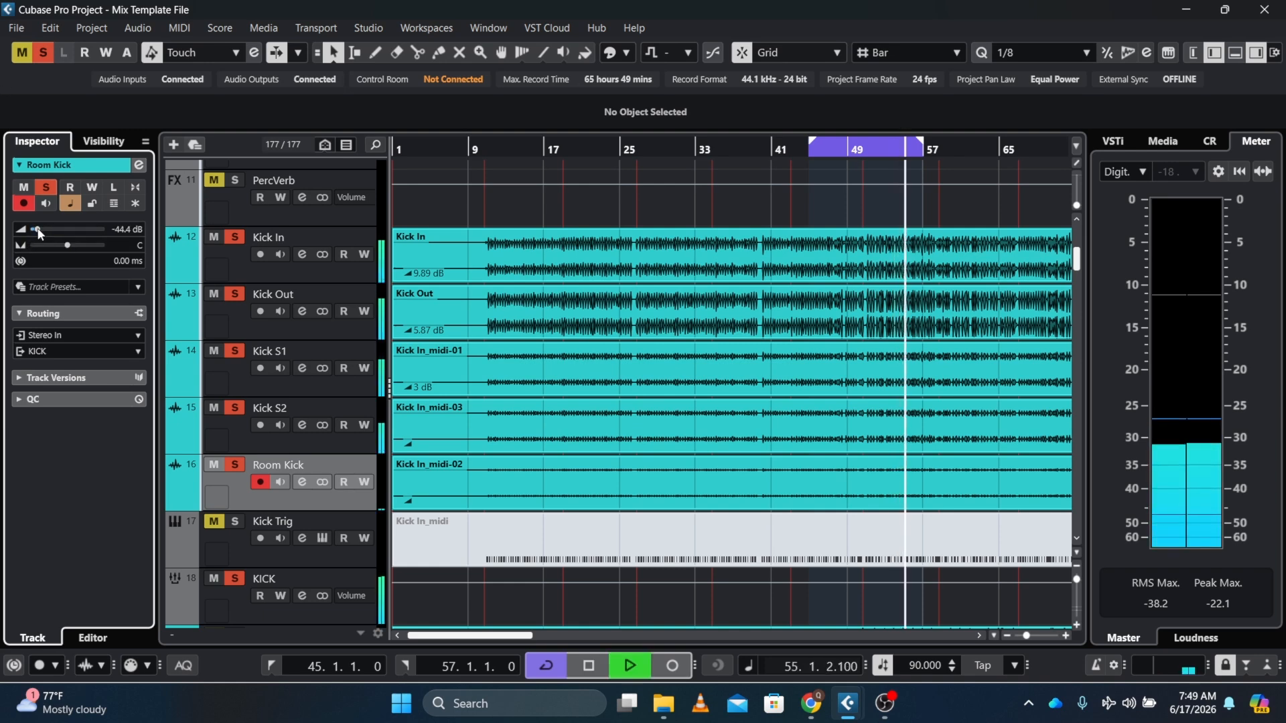
Raise Room Kick's volume gradually to about -11.1 dB while listening
{"action": "left_click_drag", "start_coordinate": [33, 230], "coordinate": [58, 230]}
{"action": "key", "text": "space"}
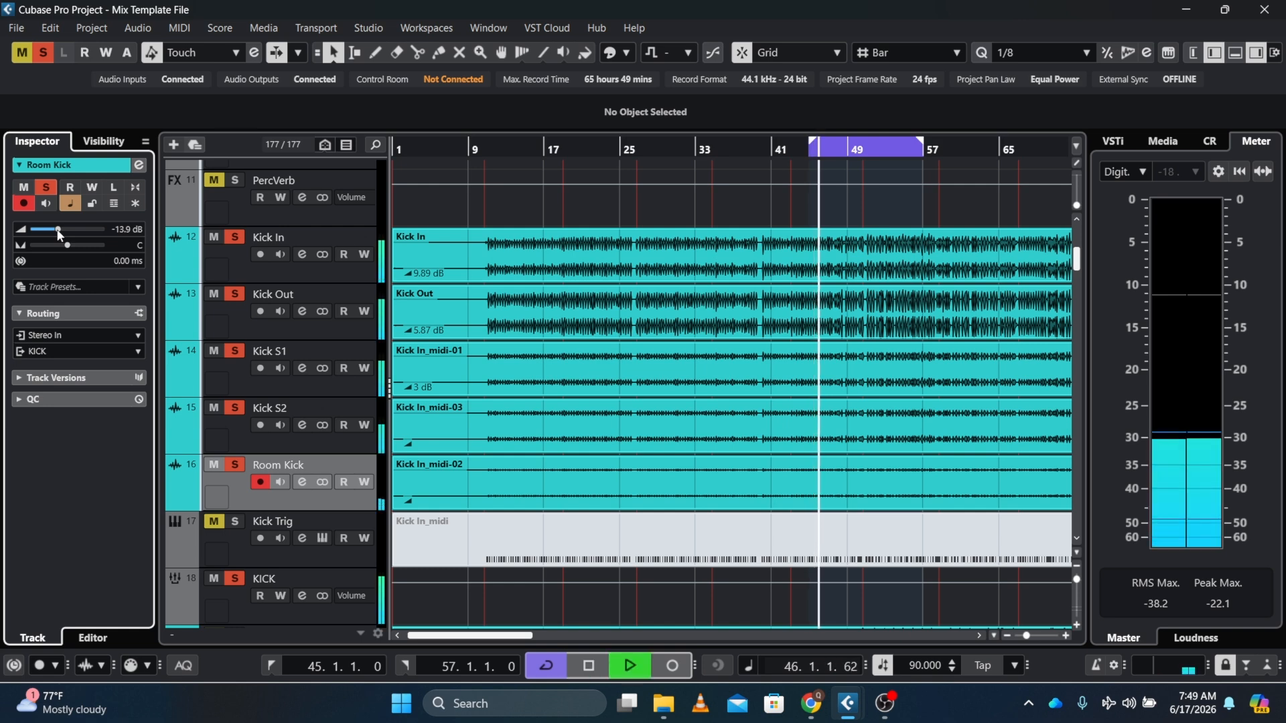
{"action": "scroll", "coordinate": [58, 231], "scroll_direction": "down", "scroll_amount": 1}
{"action": "left_click_drag", "start_coordinate": [57, 231], "coordinate": [64, 231]}
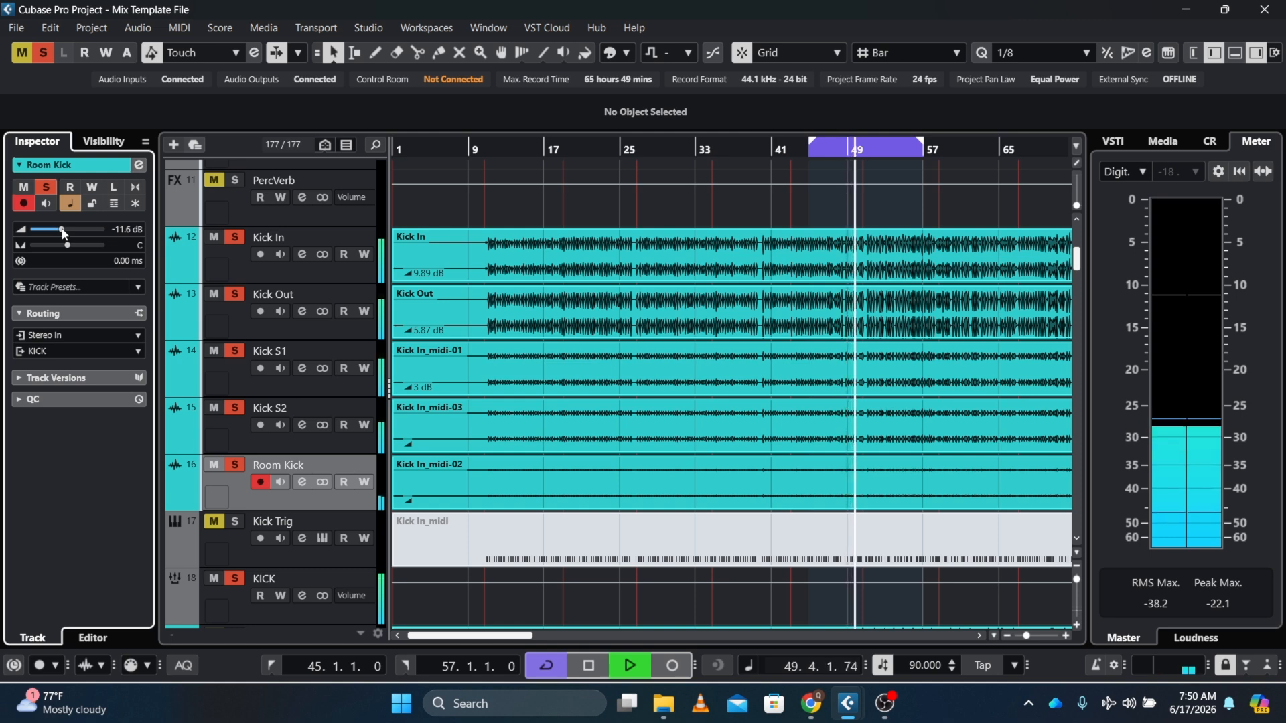
{"action": "left_click_drag", "start_coordinate": [63, 231], "coordinate": [65, 232]}
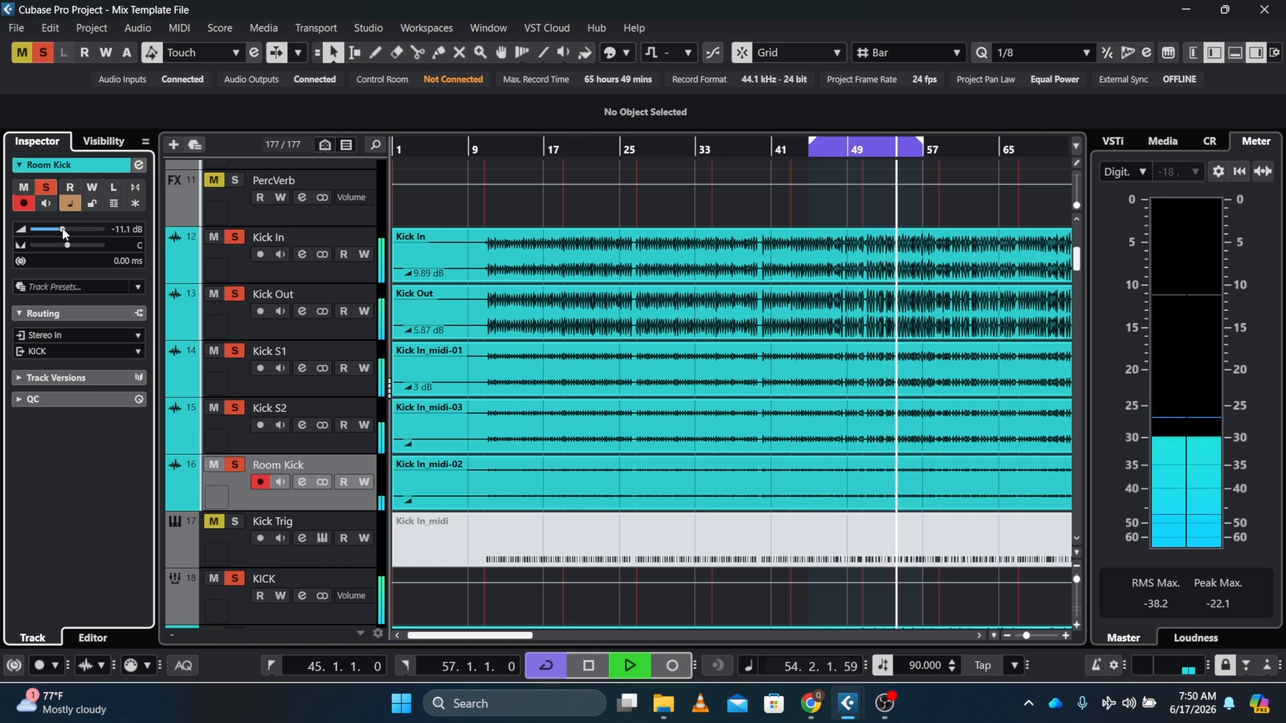
{"action": "left_click_drag", "start_coordinate": [63, 230], "coordinate": [61, 230]}
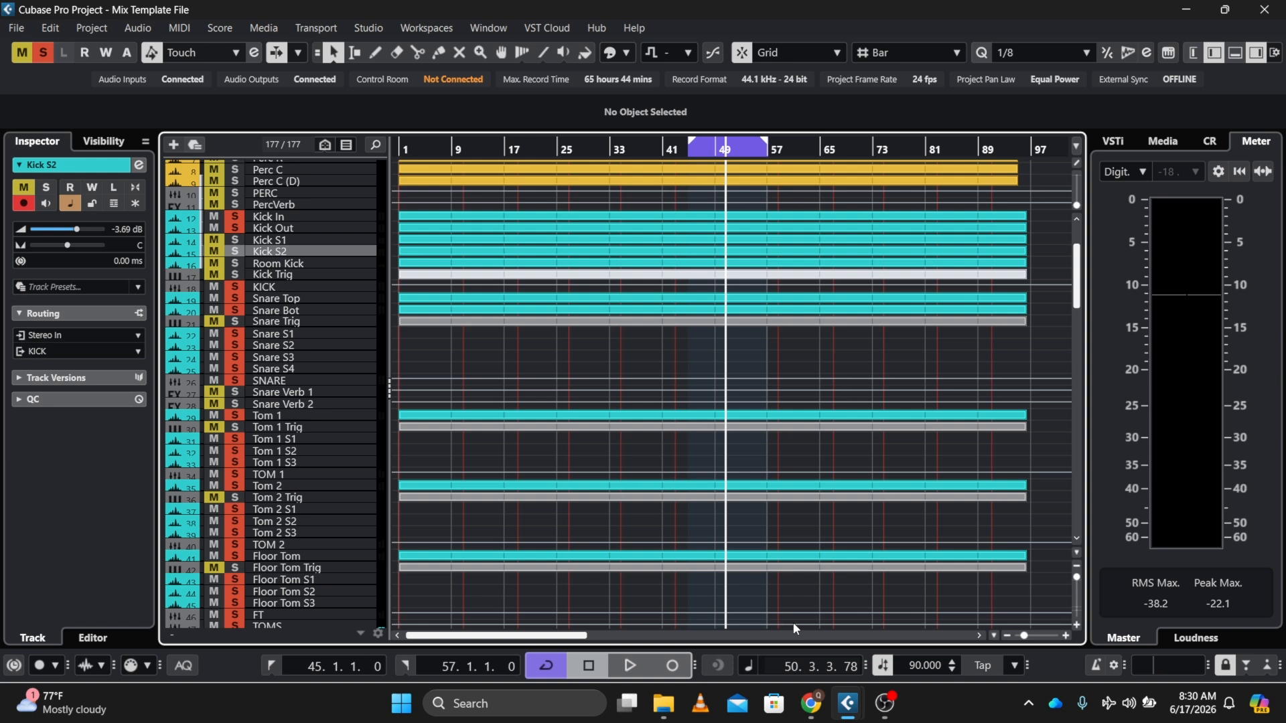
Toggle the solos of Kick S1, Kick S2 and Room Kick during playback to compare the layers, then stop
{"action": "key", "text": "space"}
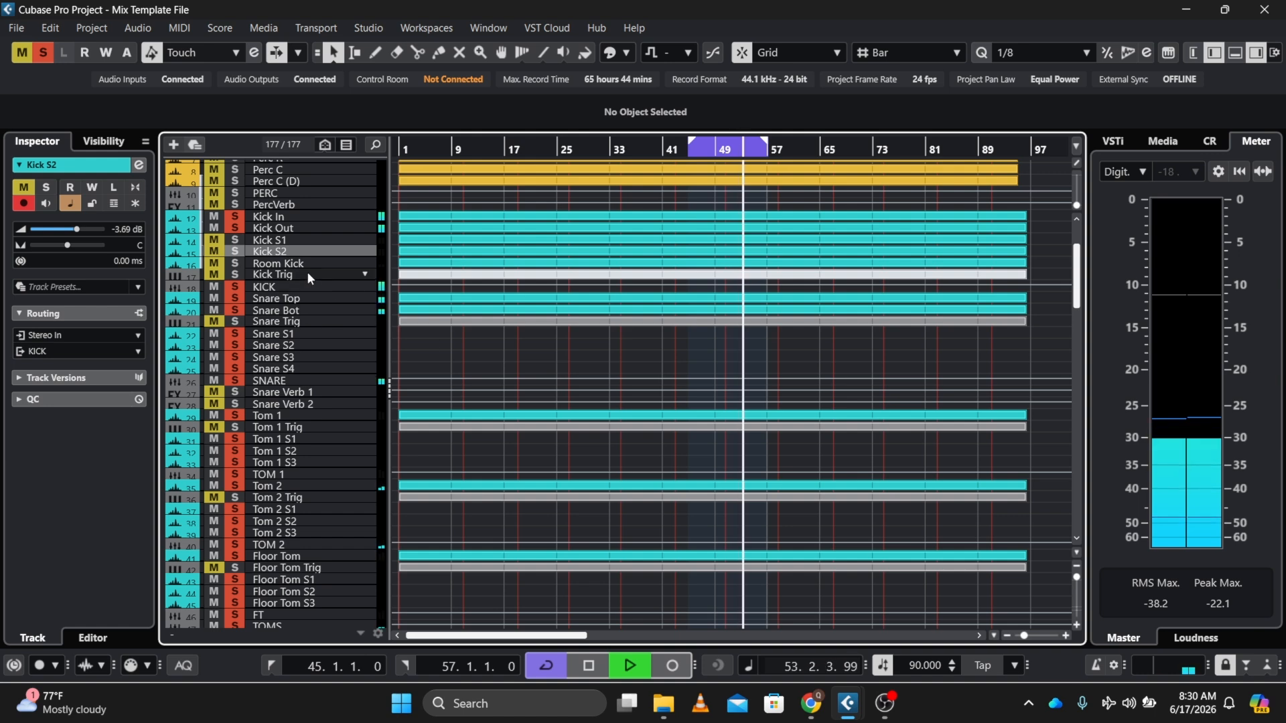
{"action": "left_click", "coordinate": [236, 240]}
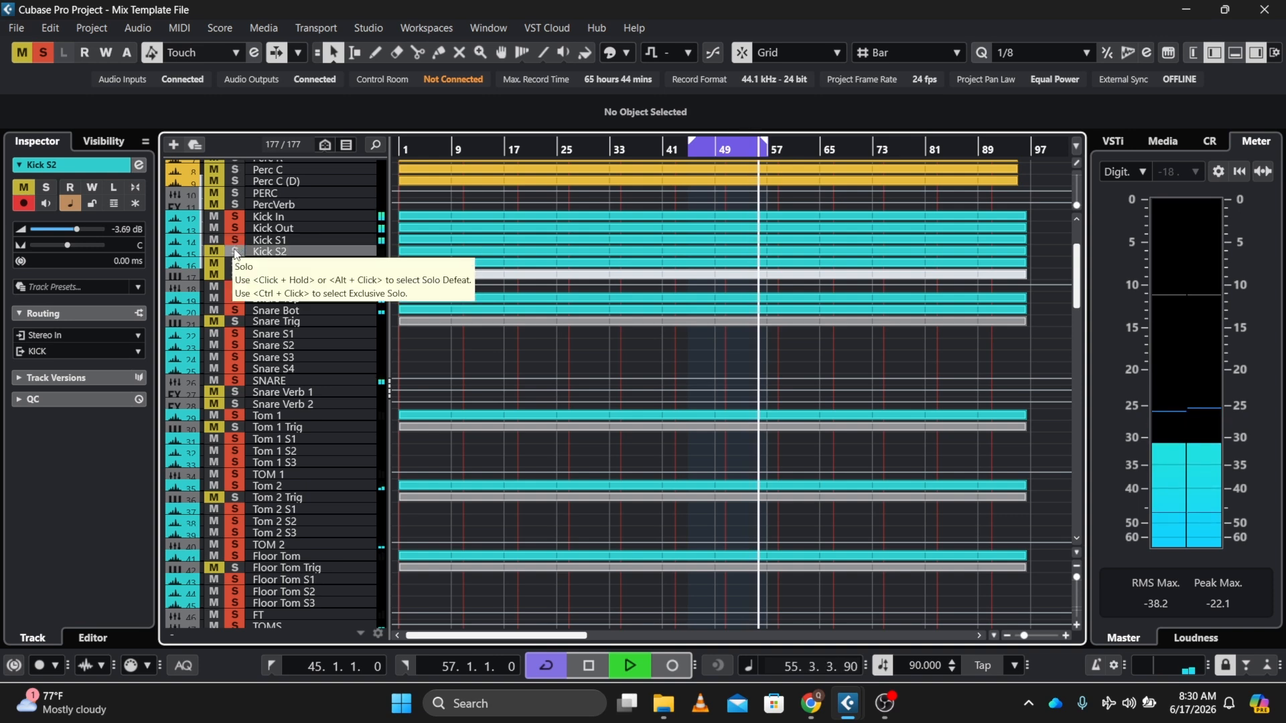
{"action": "left_click", "coordinate": [236, 251]}
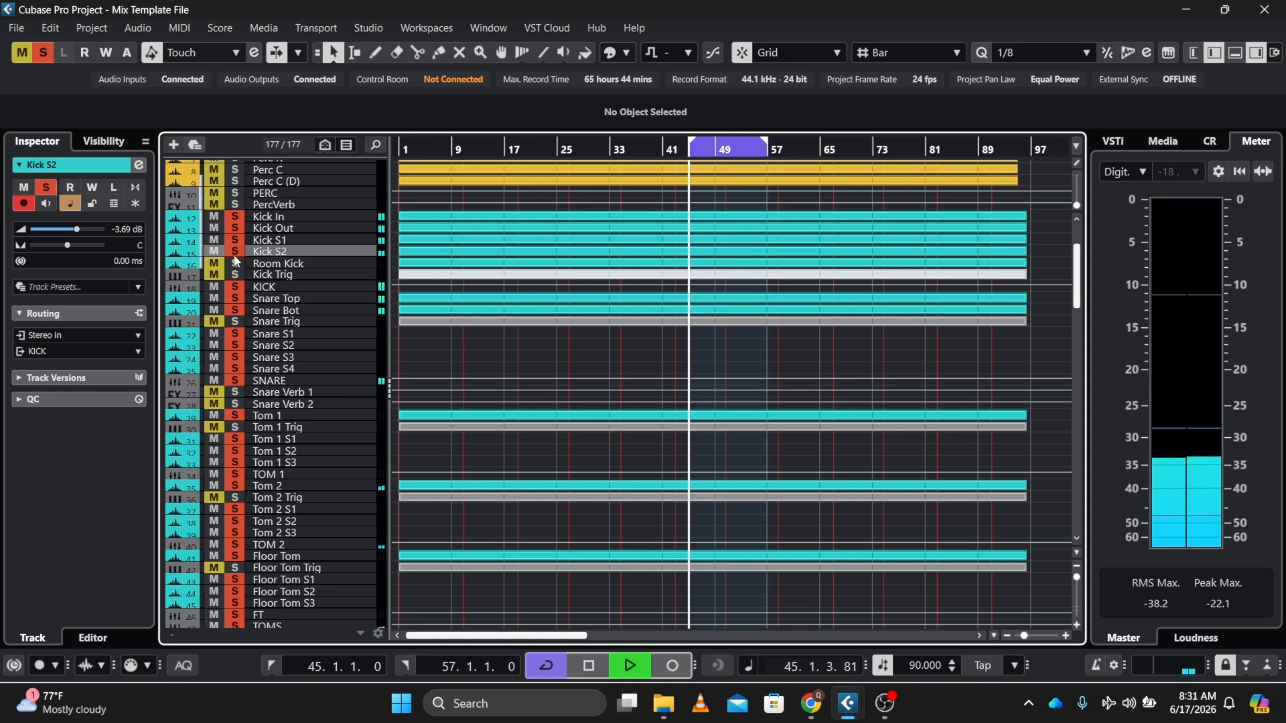
{"action": "left_click", "coordinate": [236, 262]}
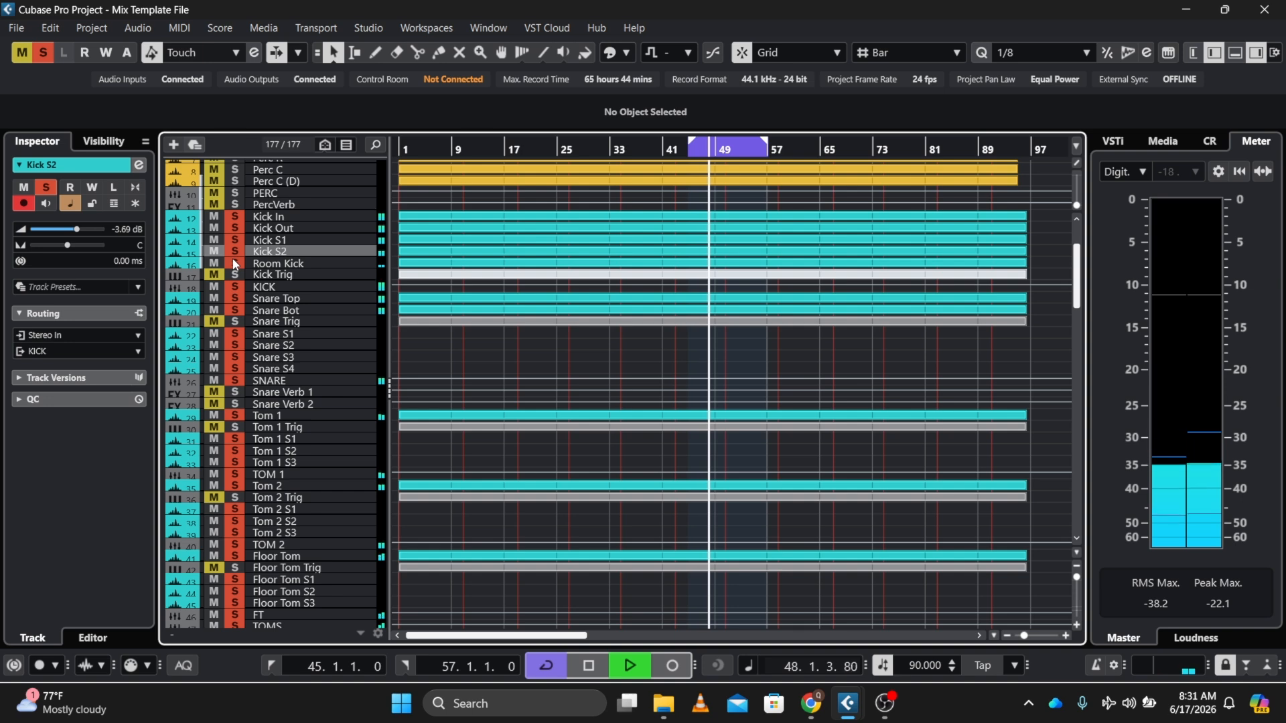
{"action": "key", "text": "space"}
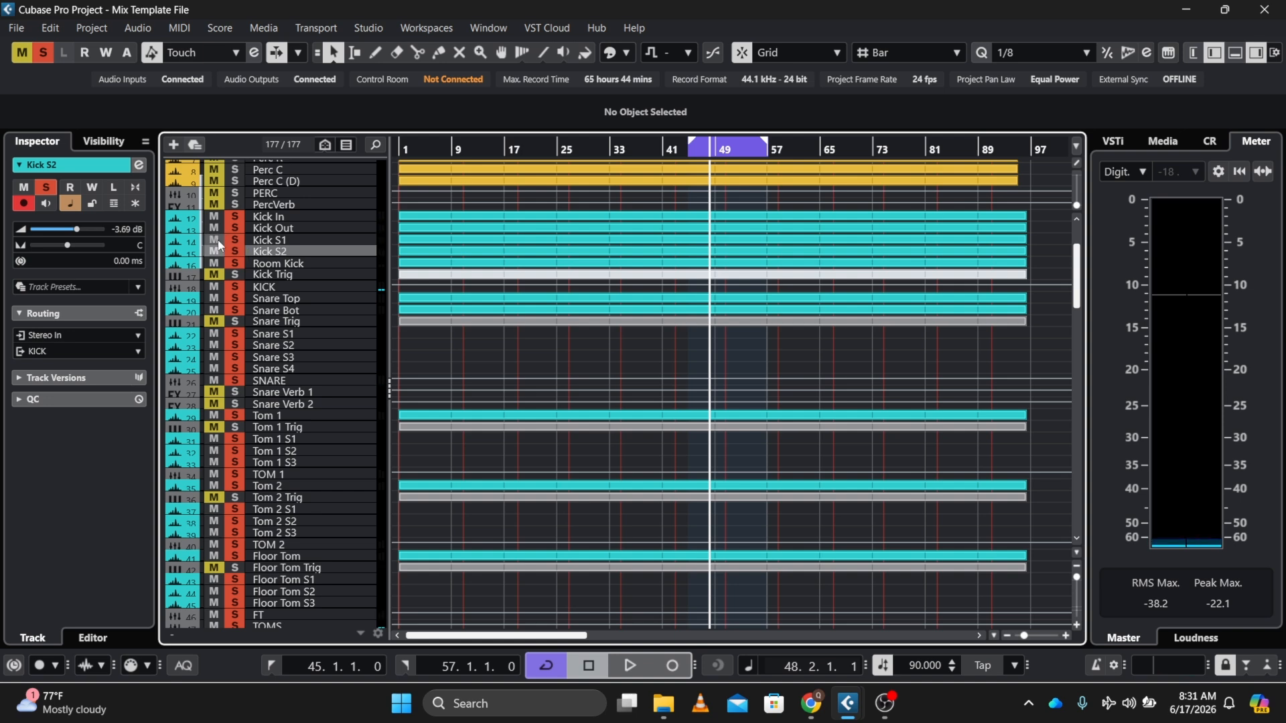
Select Kick S1 and switch solos between Kick S1 and Room Kick during playback
{"action": "key", "text": "Up"}
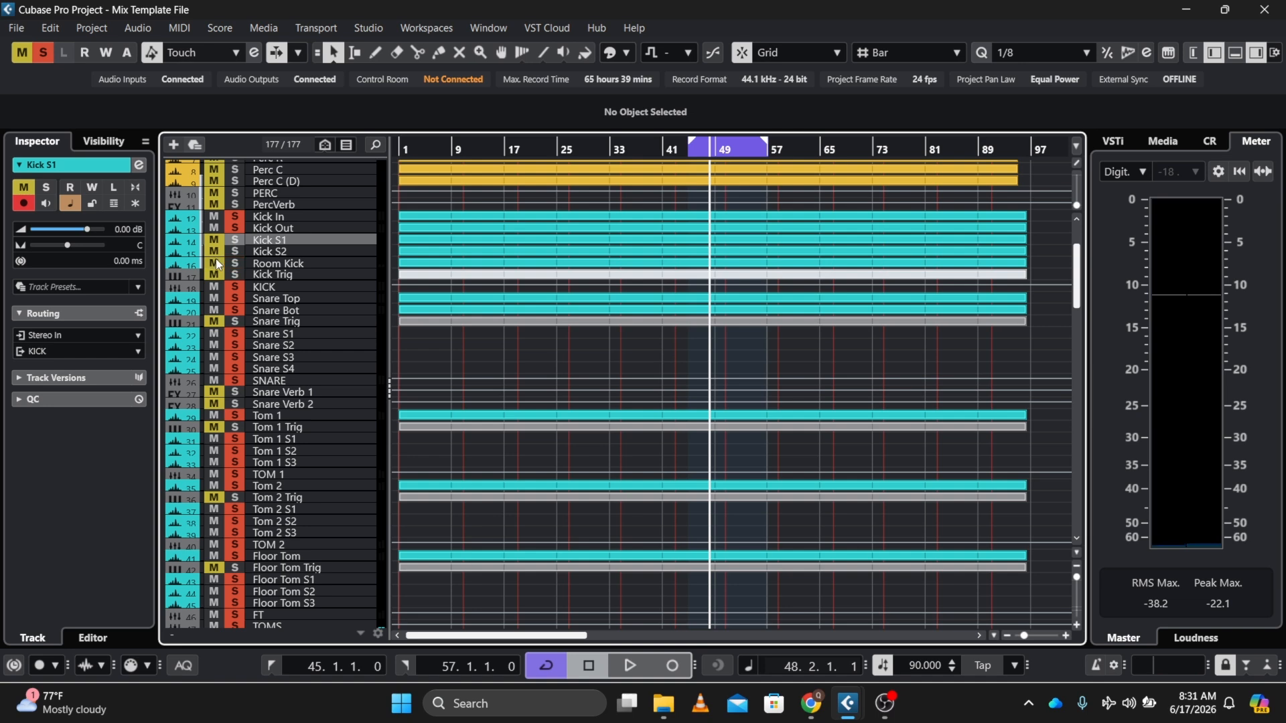
{"action": "key", "text": "space"}
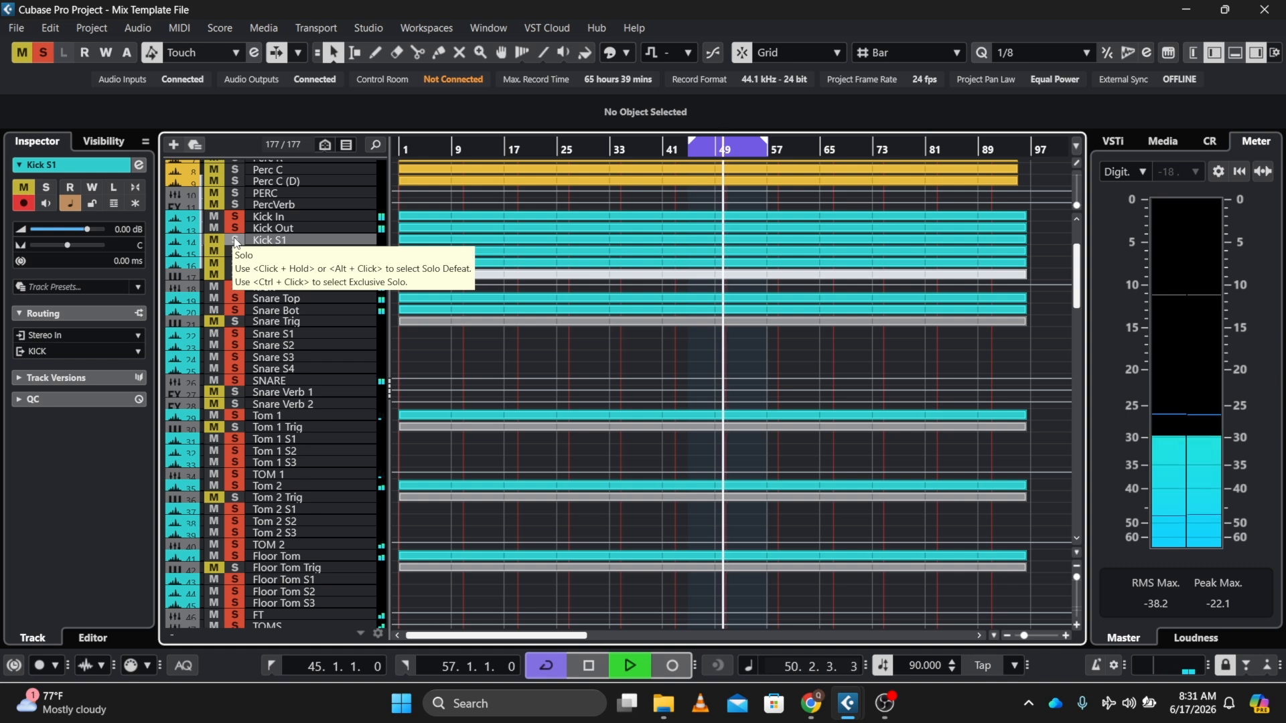
{"action": "left_click", "coordinate": [235, 241]}
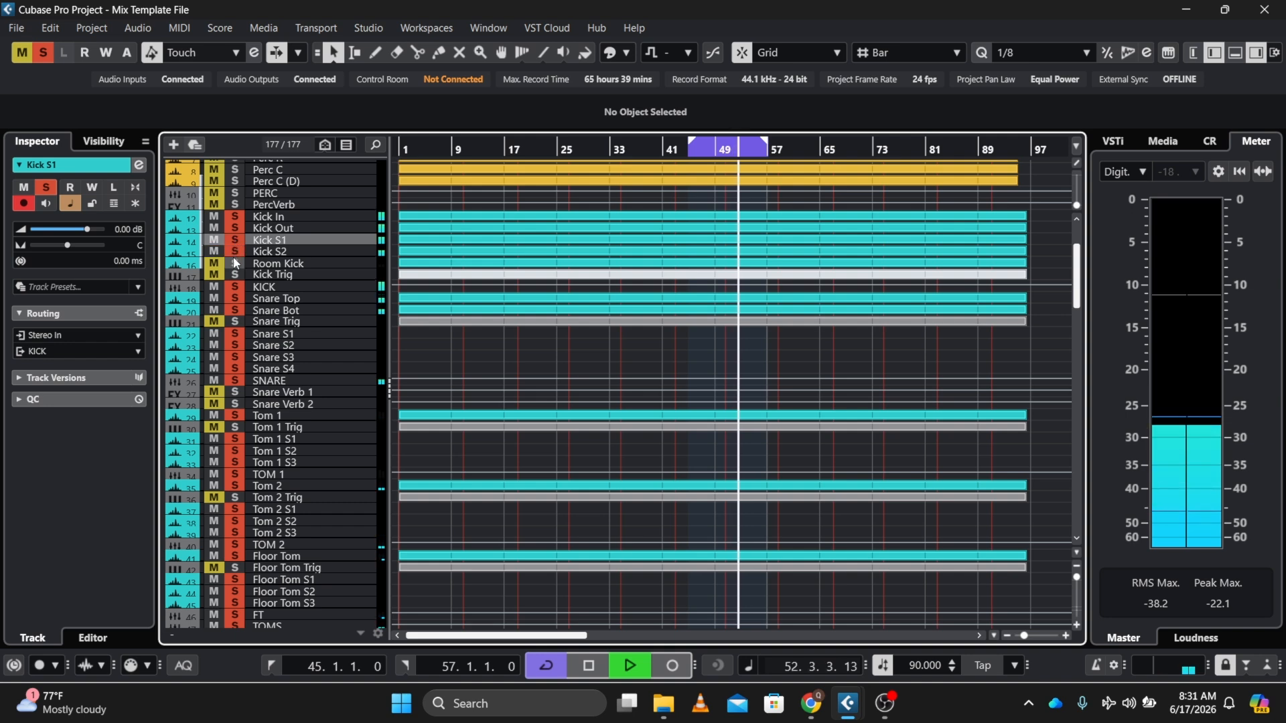
{"action": "left_click", "coordinate": [235, 264]}
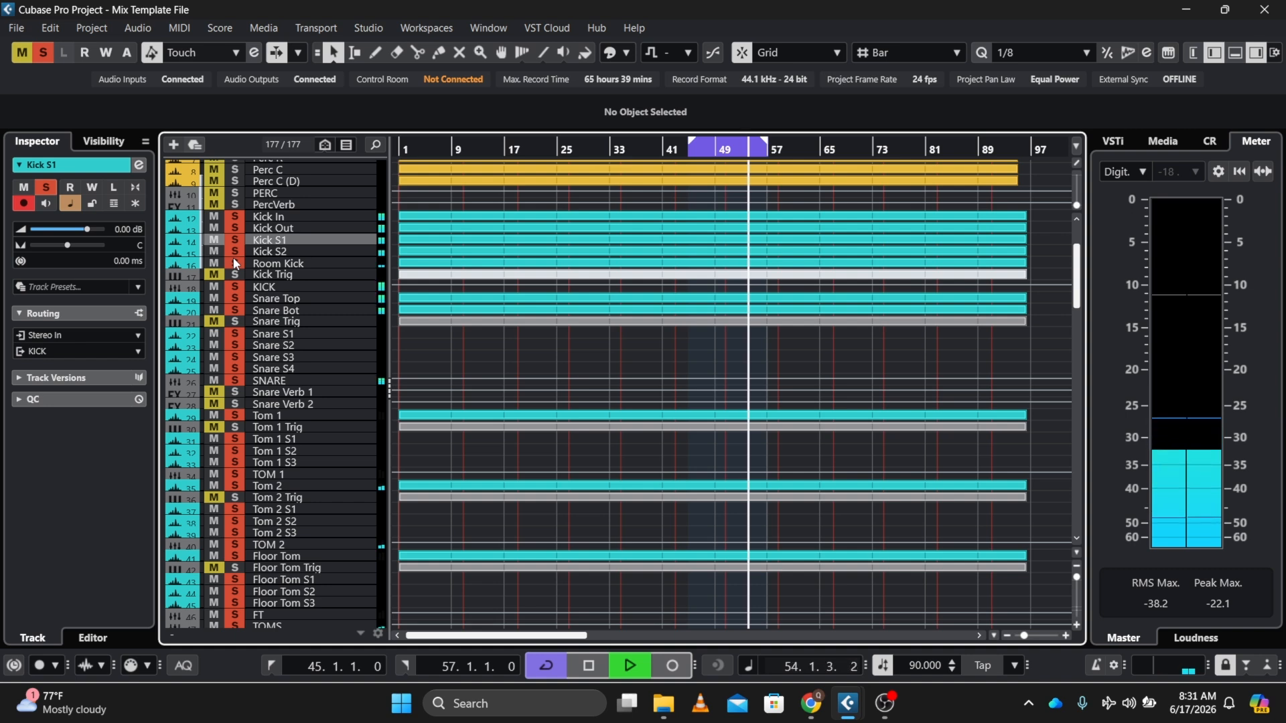
{"action": "key", "text": "space"}
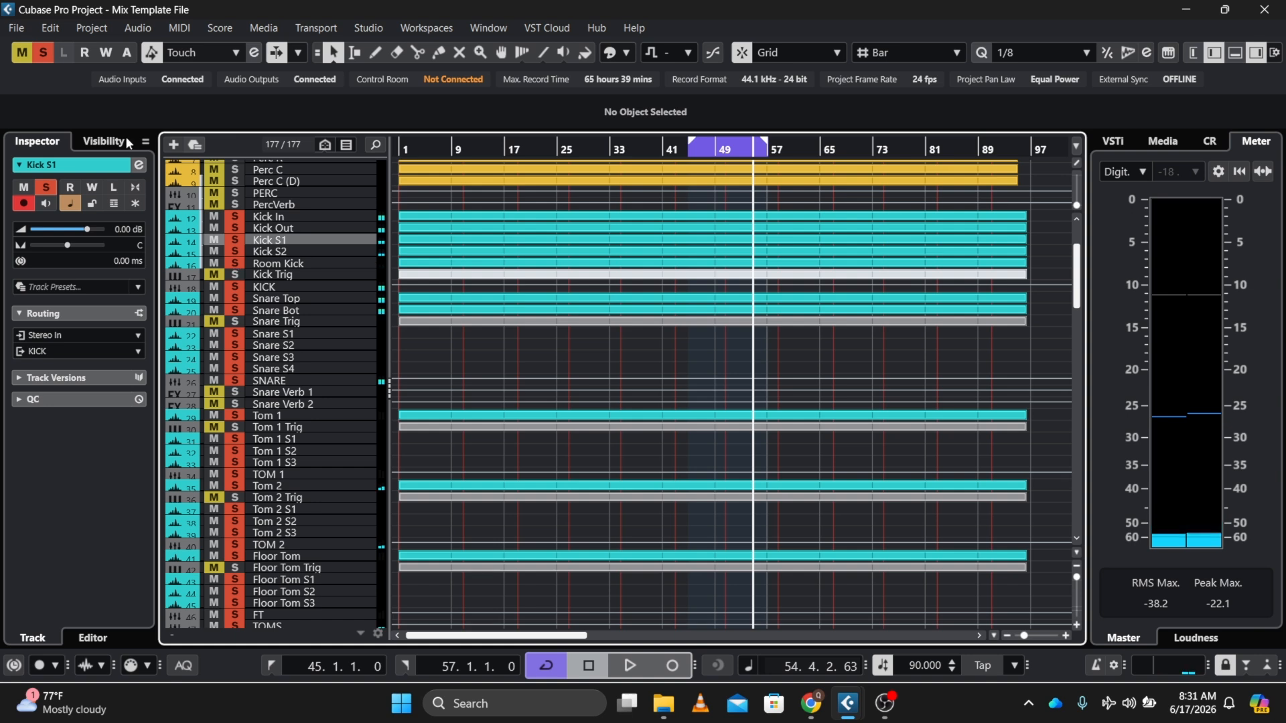
Clear all solos, solo Kick S1 alone, and play it briefly
{"action": "left_click", "coordinate": [46, 53]}
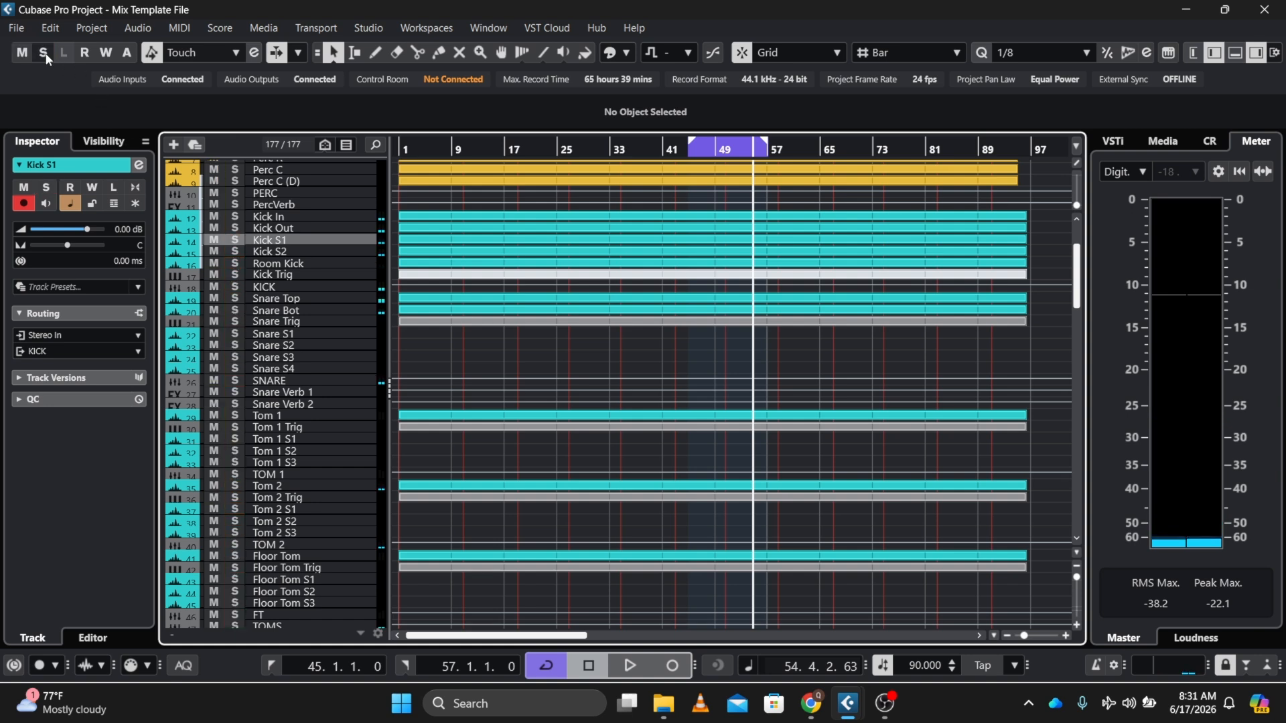
{"action": "left_click", "coordinate": [233, 241]}
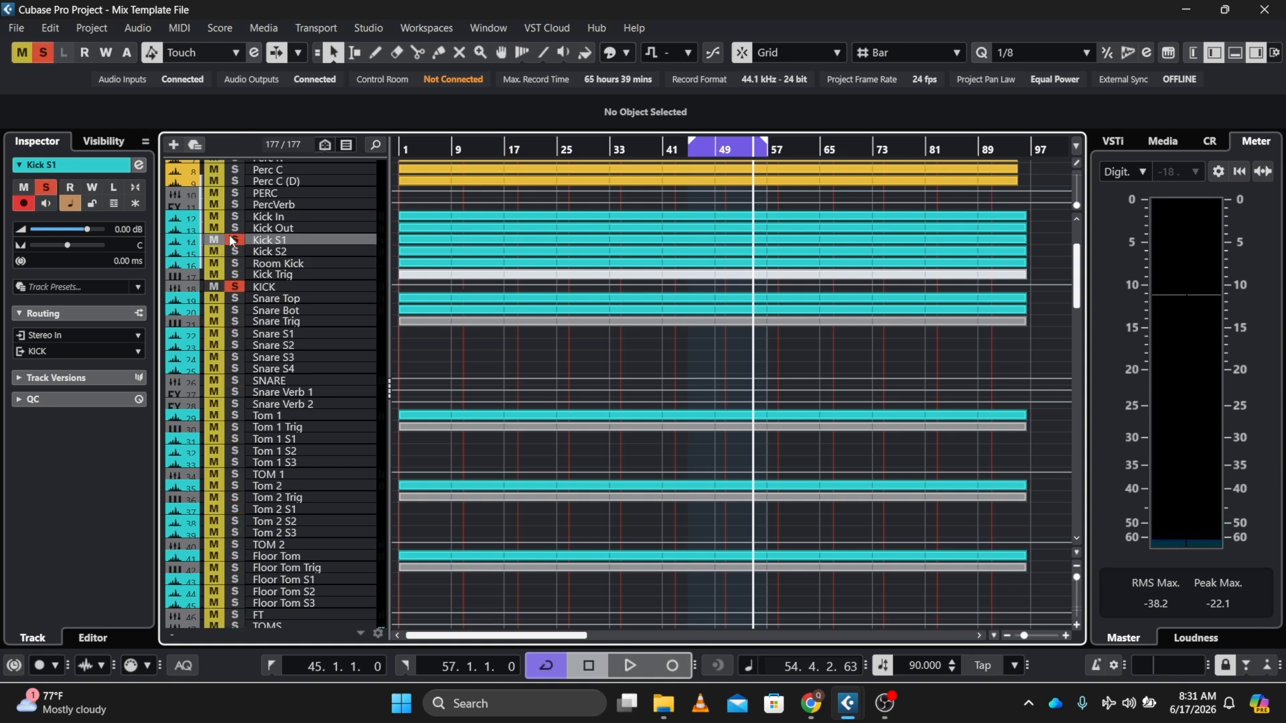
{"action": "key", "text": "space"}
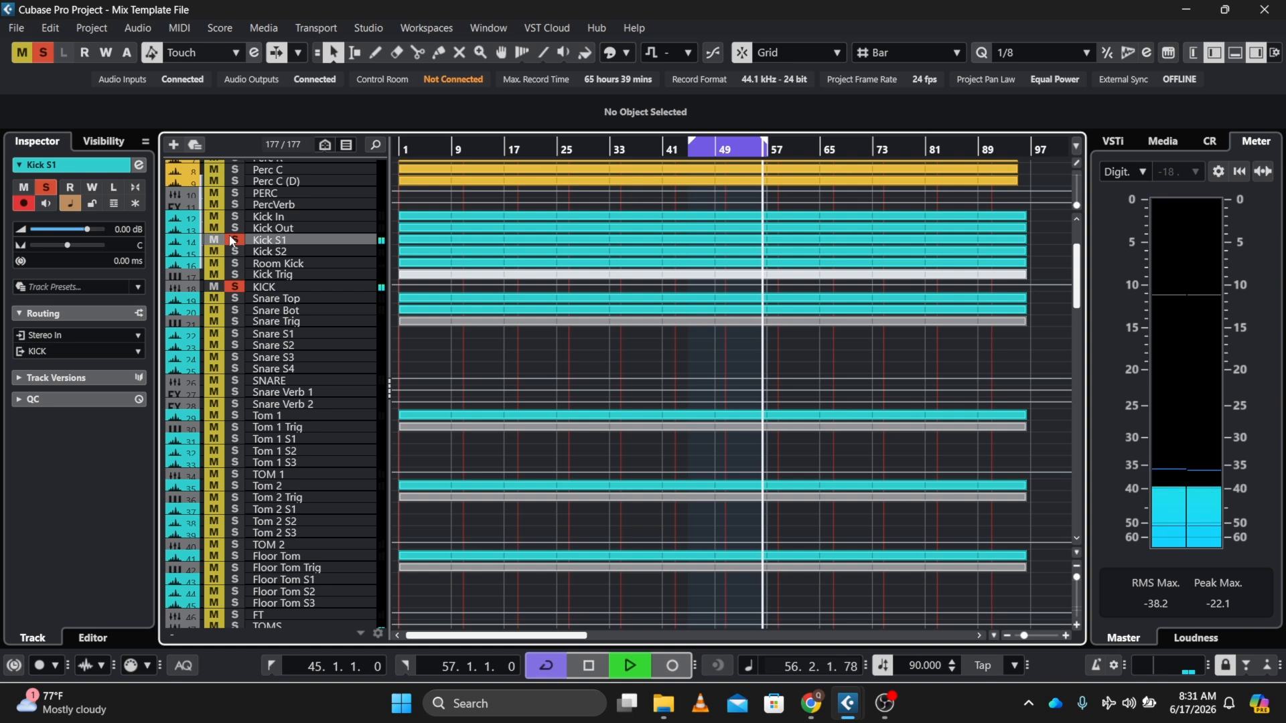
{"action": "key", "text": "space"}
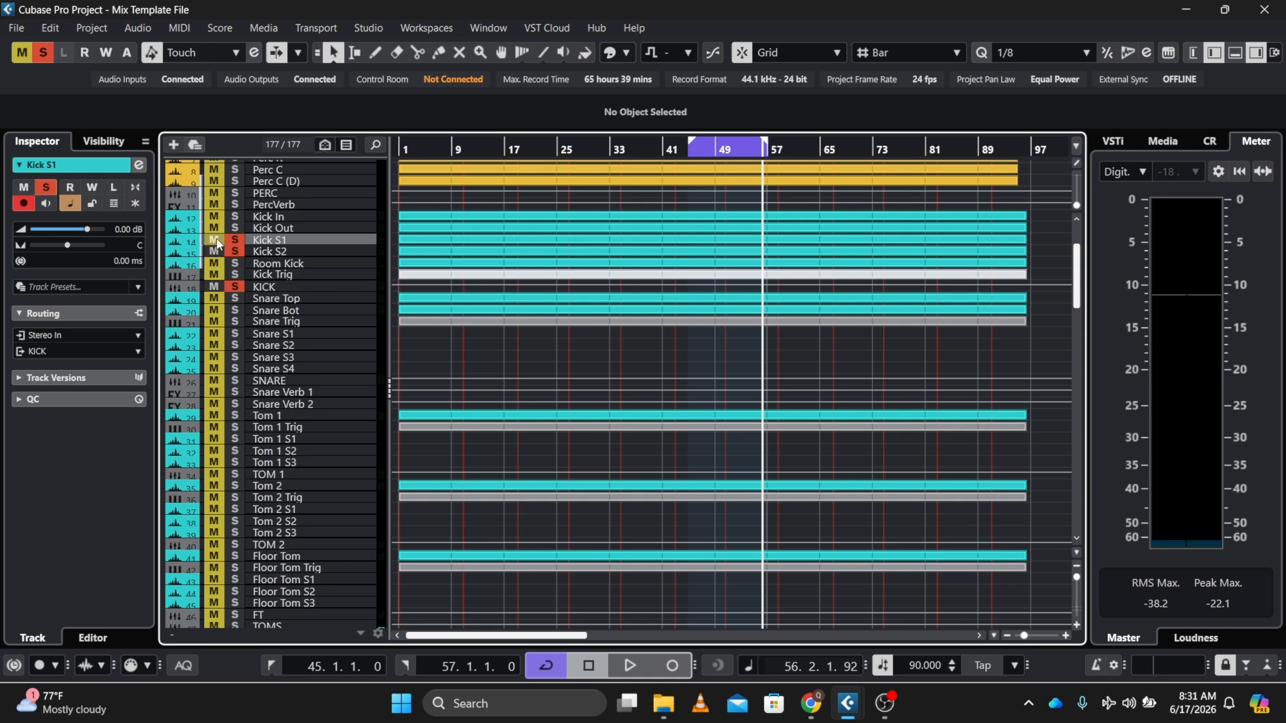
Audition Kick S2 and Room Kick by changing their solo and mute states between playback starts and stops
{"action": "left_click", "coordinate": [215, 239]}
{"action": "key", "text": "space"}
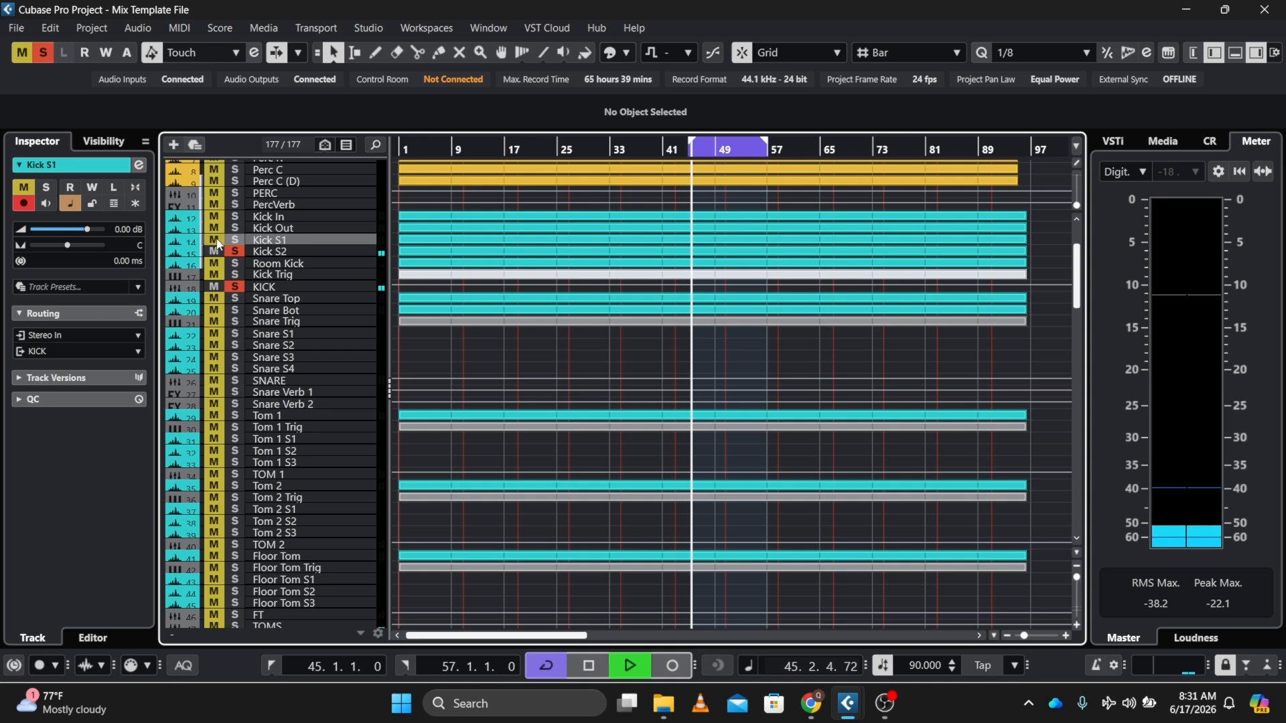
{"action": "key", "text": "space"}
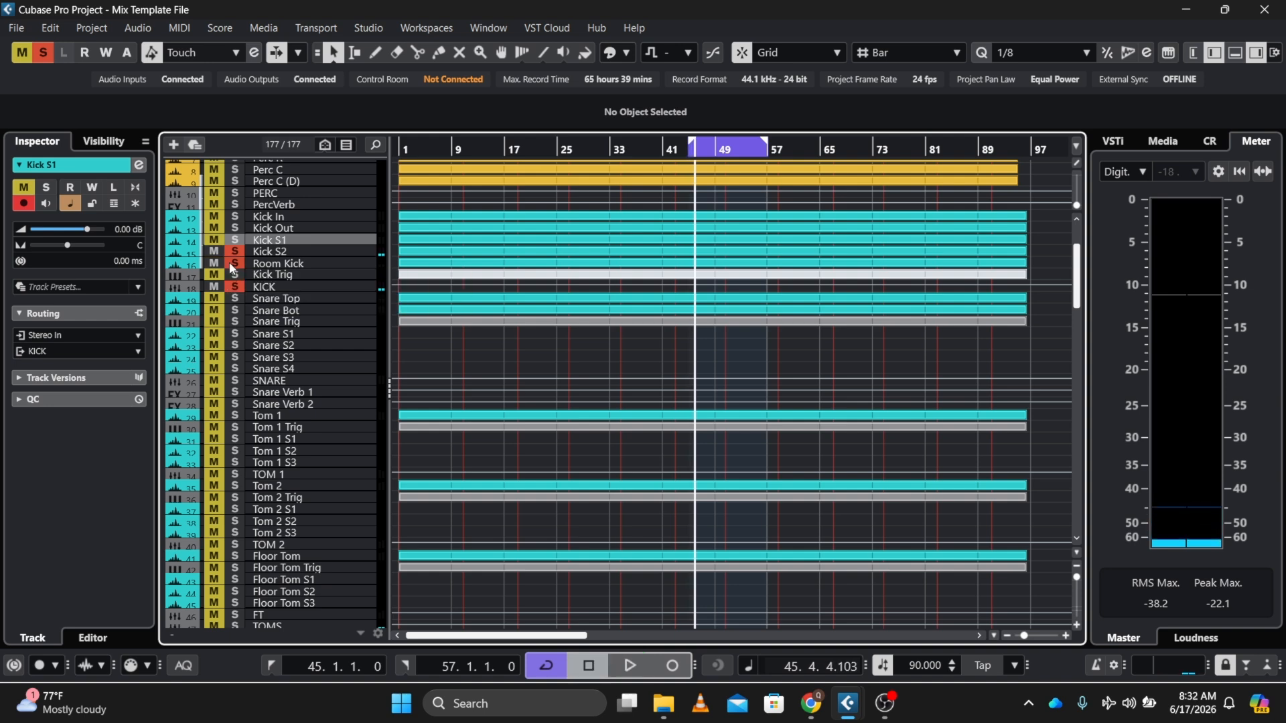
{"action": "left_click", "coordinate": [220, 256]}
{"action": "key", "text": "space"}
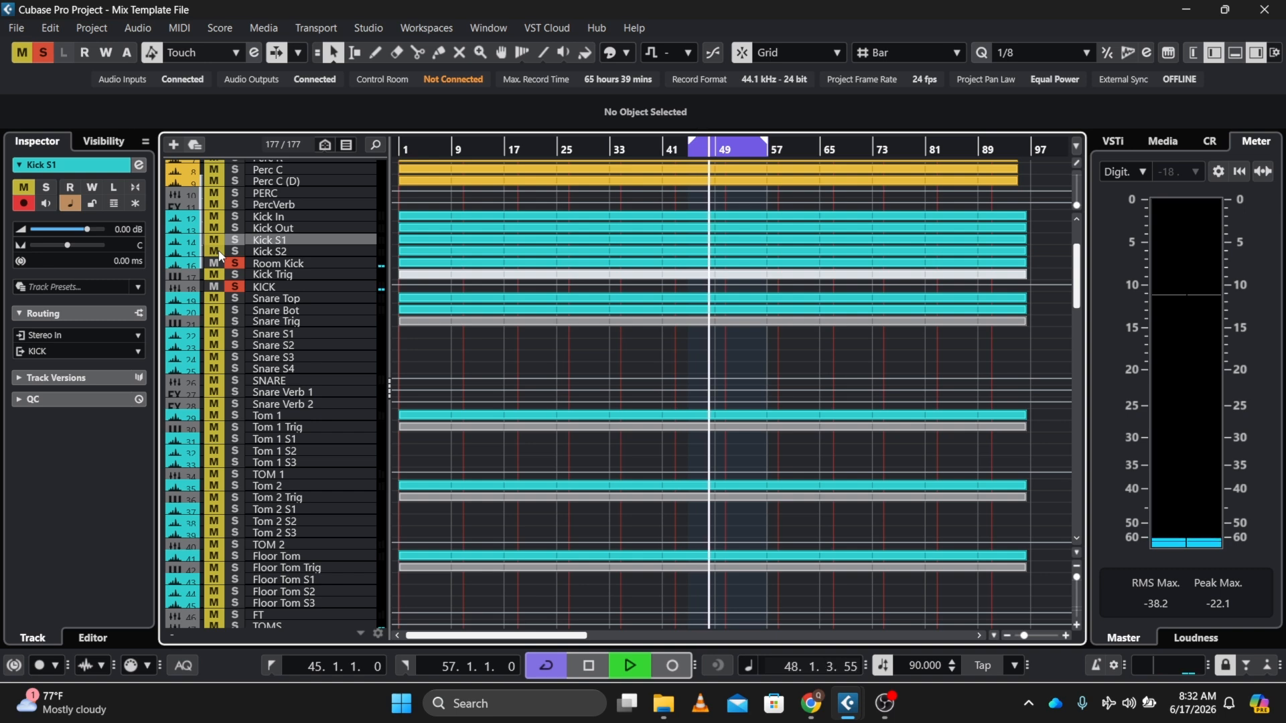
{"action": "key", "text": "space"}
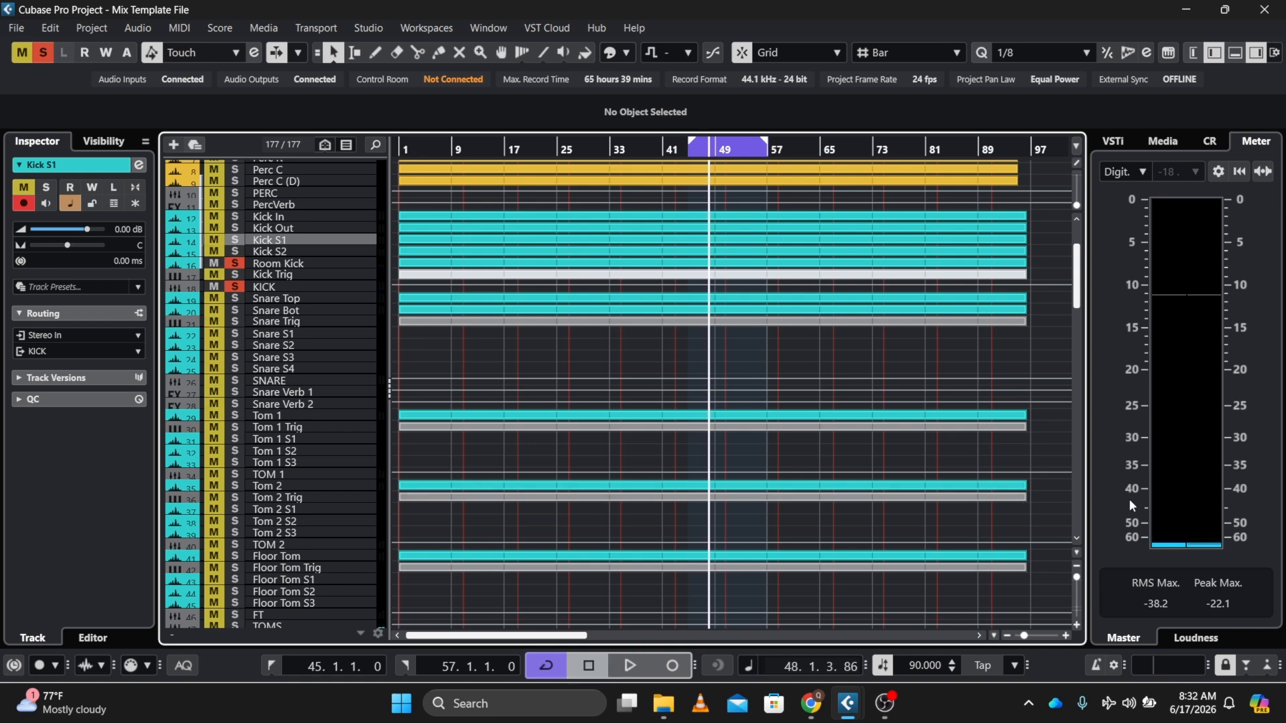
Solo the DRUMS folder and briefly play the full drum mix
{"action": "scroll", "coordinate": [1079, 538], "scroll_direction": "down", "scroll_amount": 3}
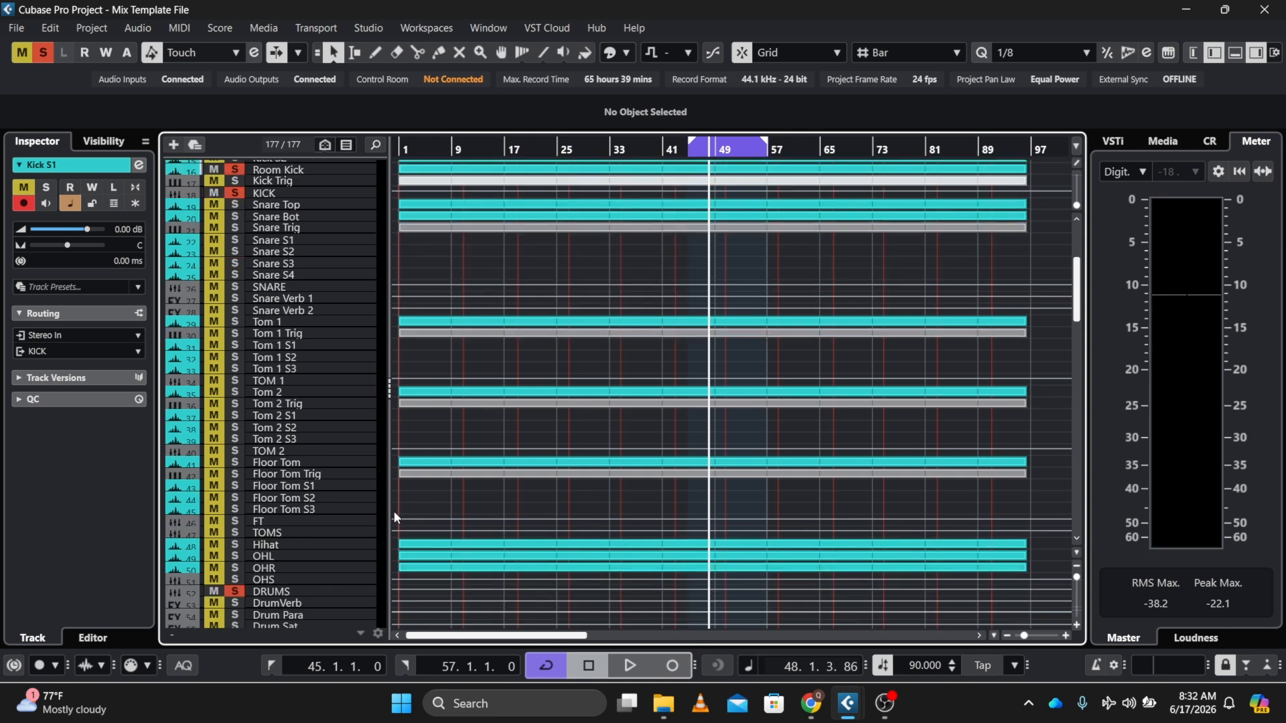
{"action": "left_click", "coordinate": [237, 587]}
{"action": "left_click", "coordinate": [237, 587]}
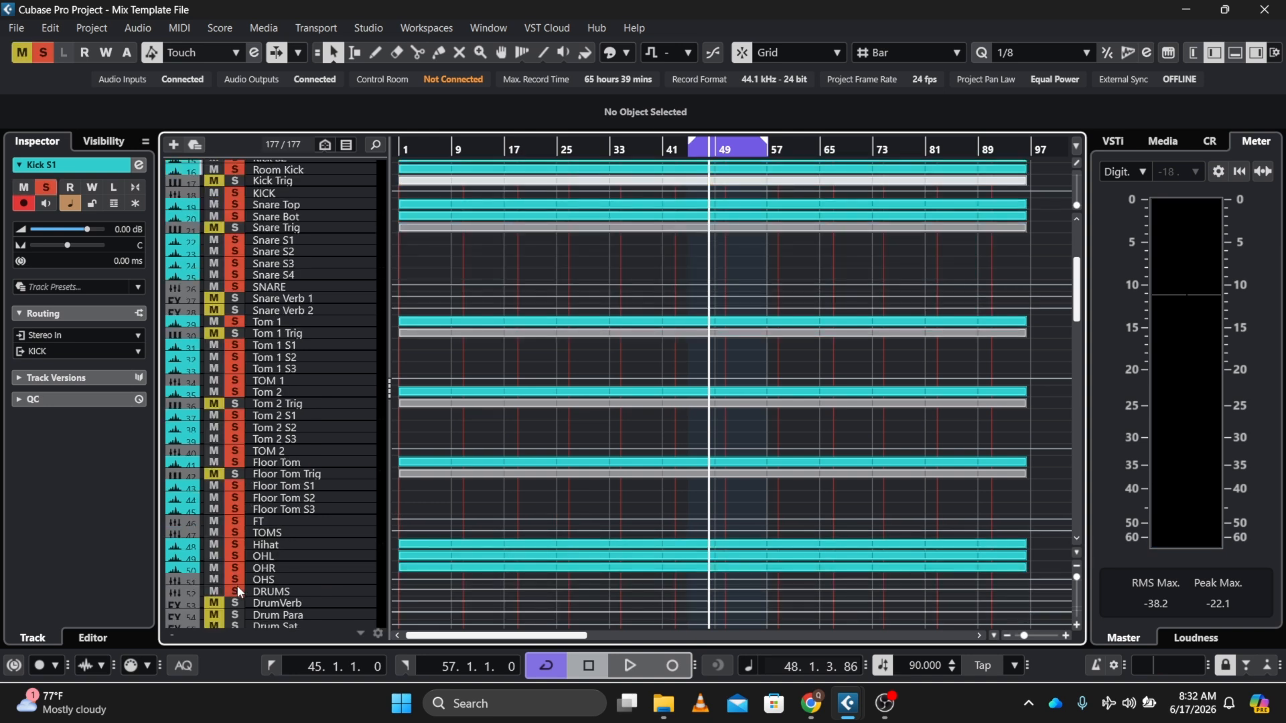
{"action": "scroll", "coordinate": [1073, 219], "scroll_direction": "up", "scroll_amount": 6}
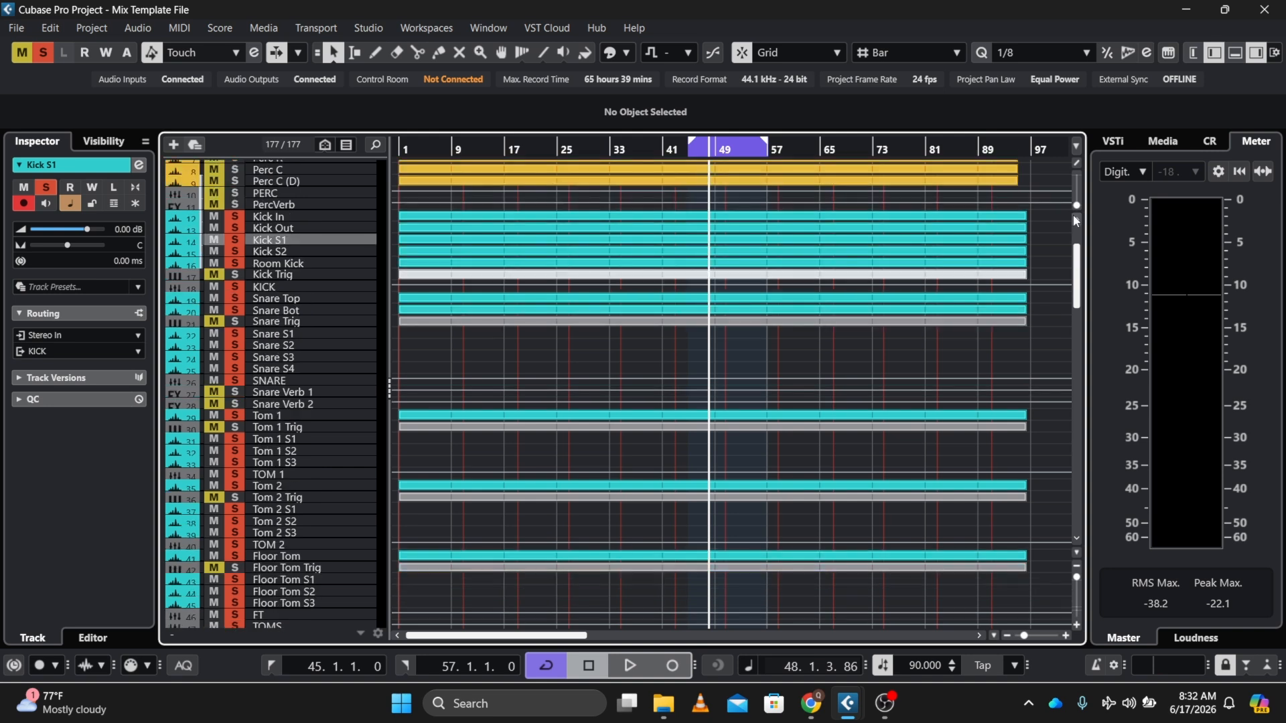
{"action": "key", "text": "space"}
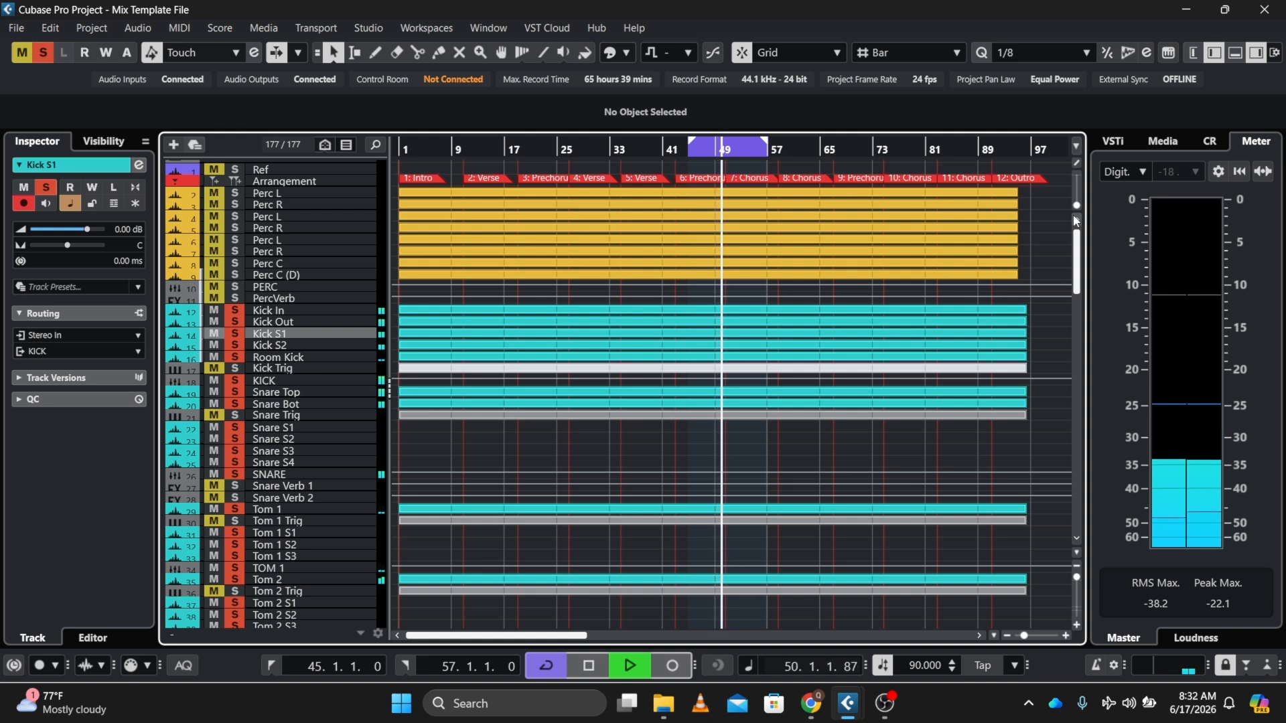
{"action": "key", "text": "space"}
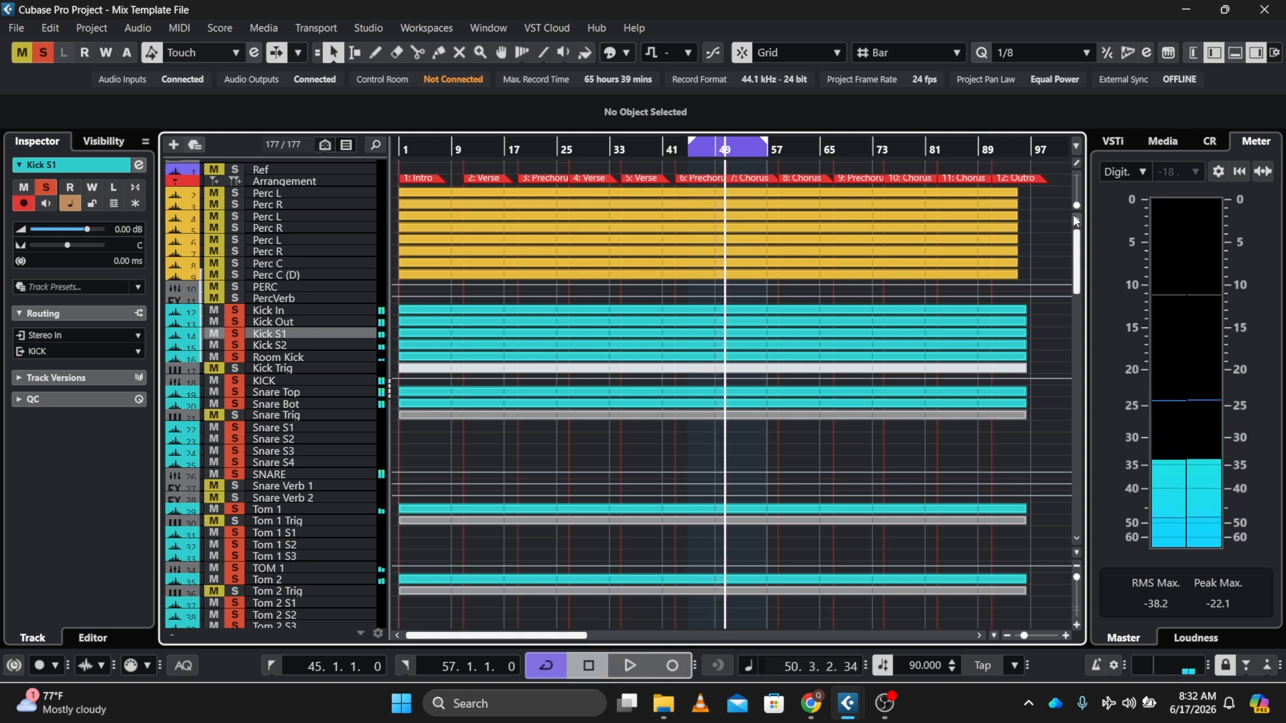